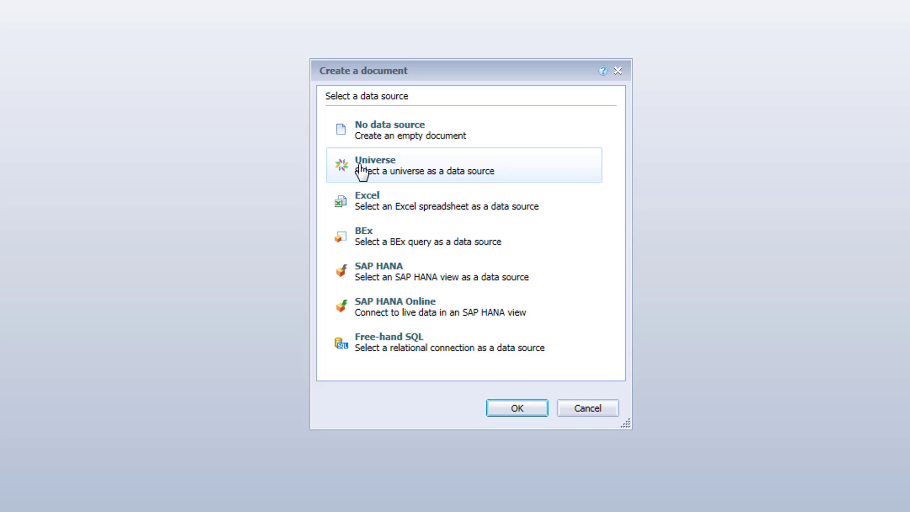
# Create a document based on the Colleague Student ODS R2.6 universe, revision 904, from the S70 Reporting folder
pyautogui.doubleClick(361, 169)
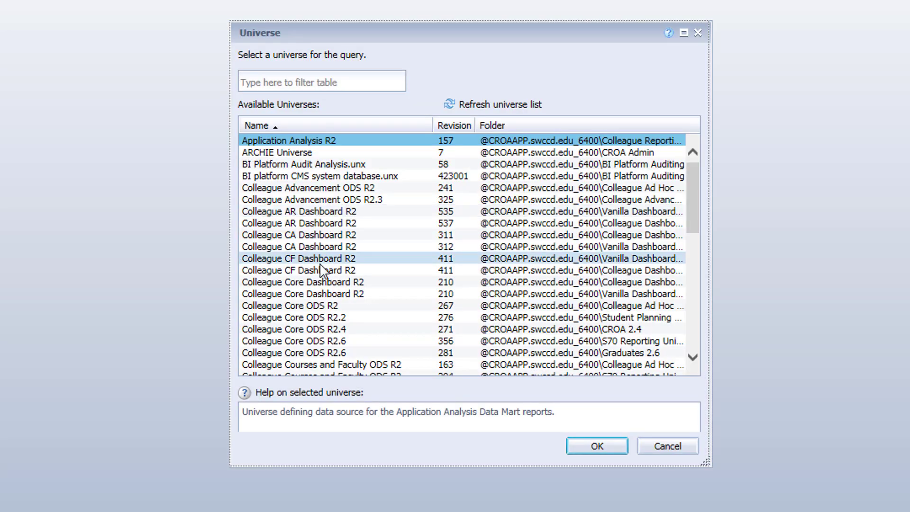
pyautogui.scroll(-6, 337, 273)
pyautogui.scroll(-5, 338, 272)
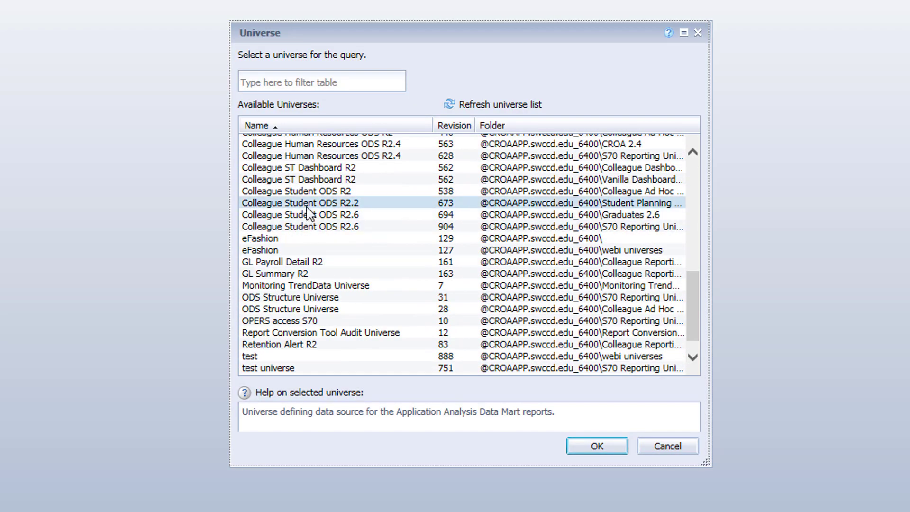
pyautogui.click(304, 227)
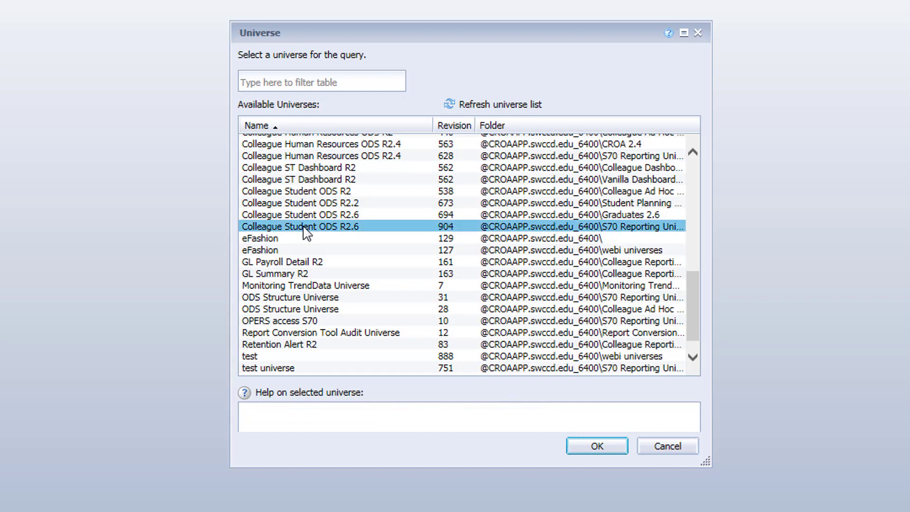
pyautogui.click(575, 448)
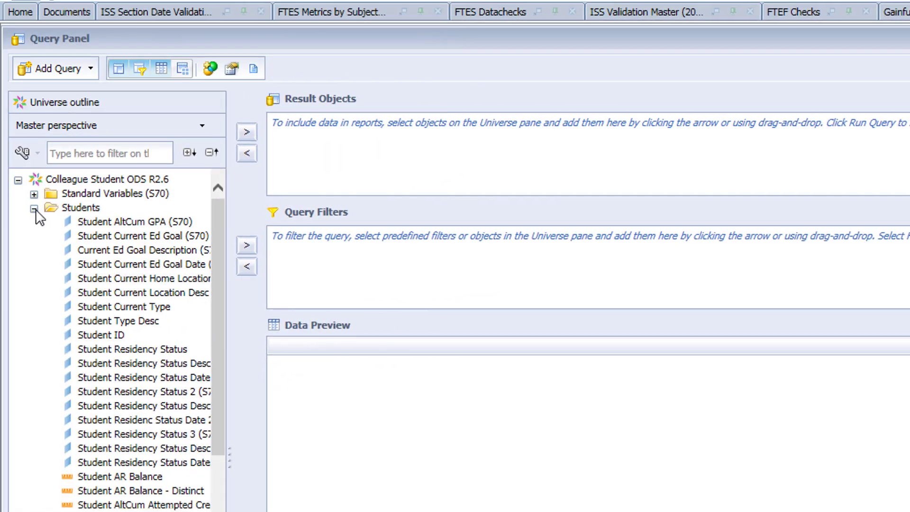
# Add Student ID and Person Cal-MIS Race/Ethnicity (S70) to the query's result objects
pyautogui.click(80, 335)
pyautogui.moveTo(253, 212); pyautogui.dragTo(308, 150)
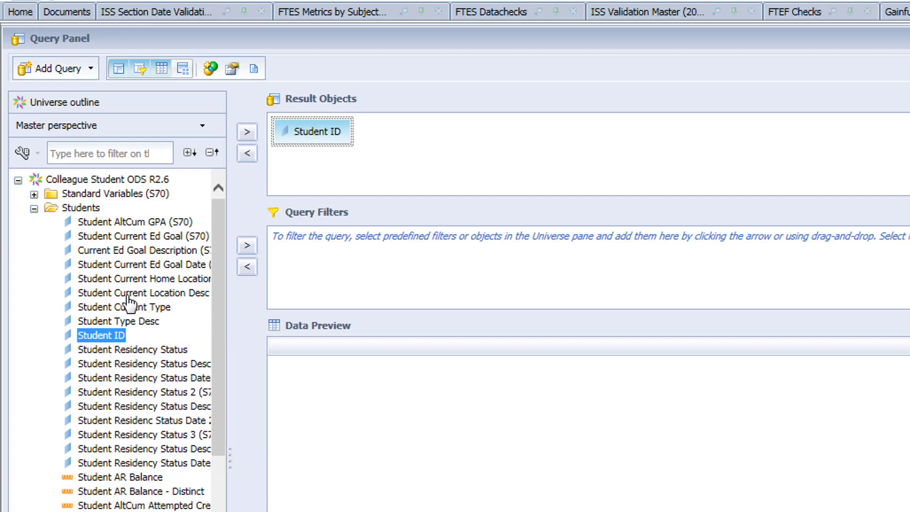
pyautogui.moveTo(127, 300)
pyautogui.click(66, 155)
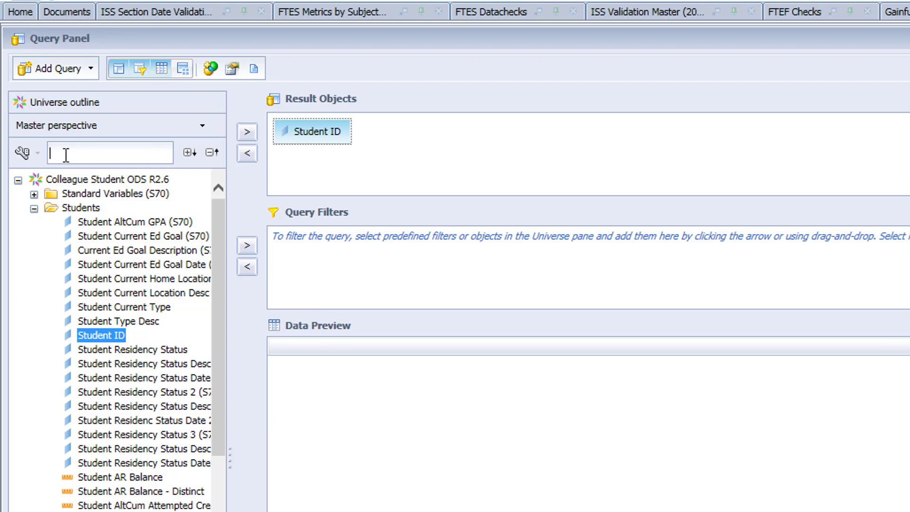
pyautogui.write('CAL')
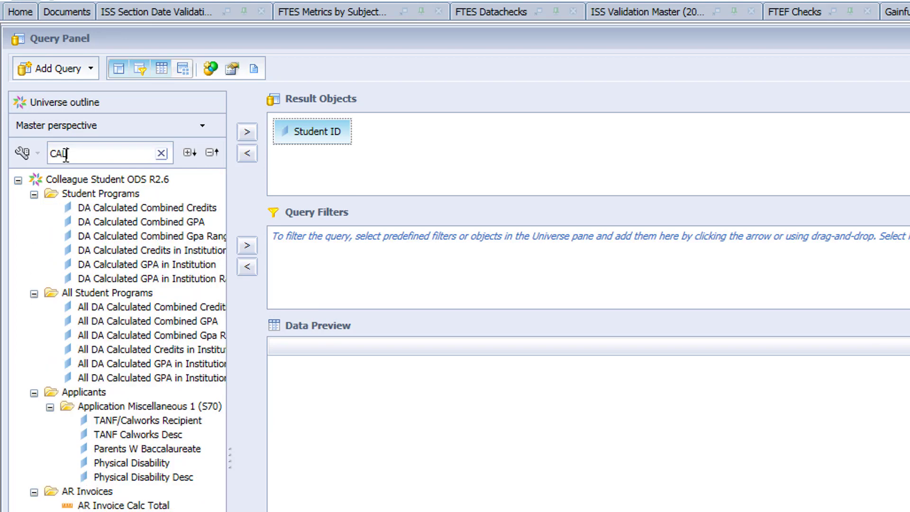
pyautogui.write('-')
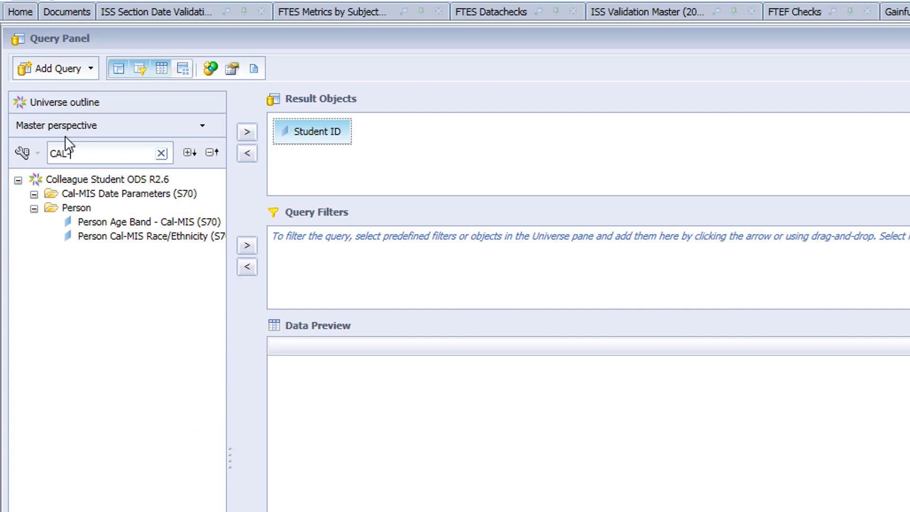
pyautogui.doubleClick(107, 237)
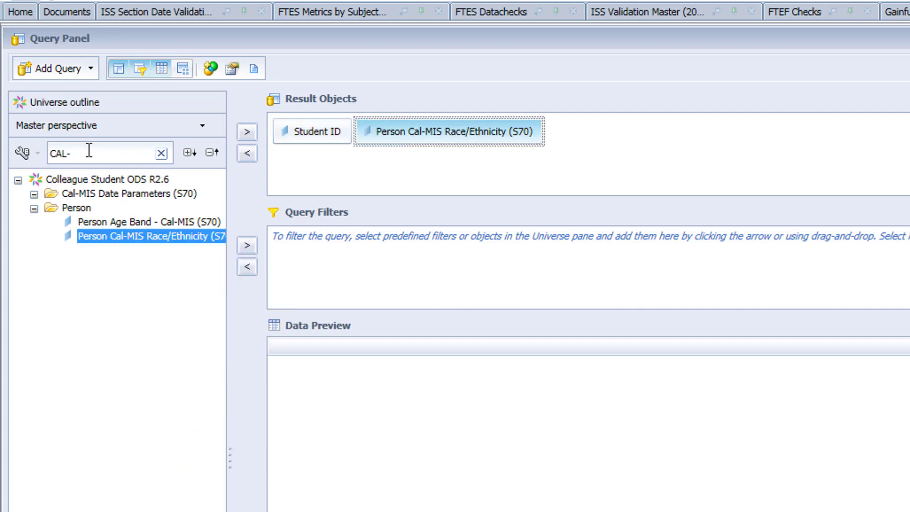
# Find the status objects in the universe and add Enrollment Current Status as a query filter
pyautogui.moveTo(89, 151); pyautogui.dragTo(37, 156)
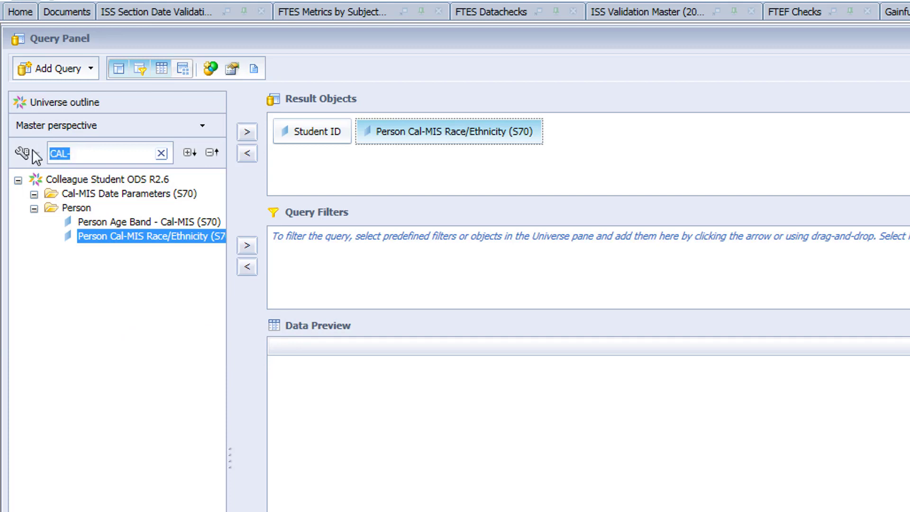
pyautogui.write('status')
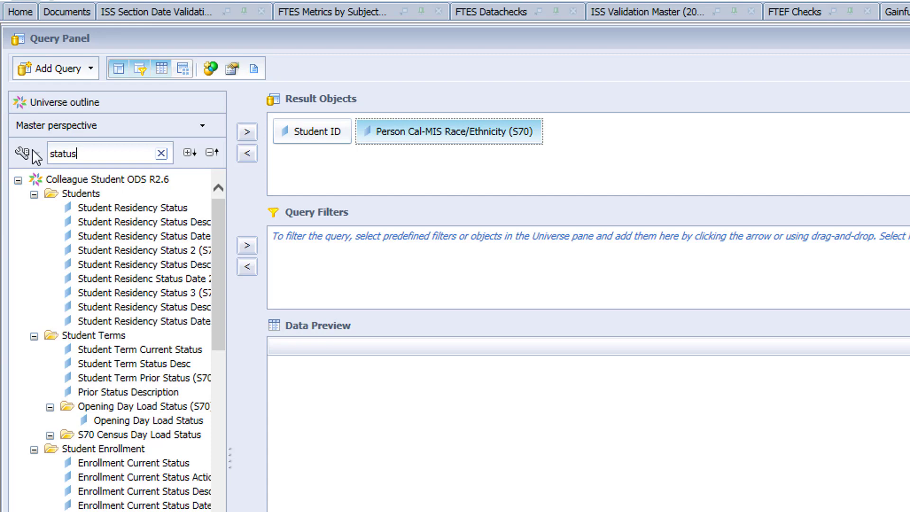
pyautogui.click(165, 464)
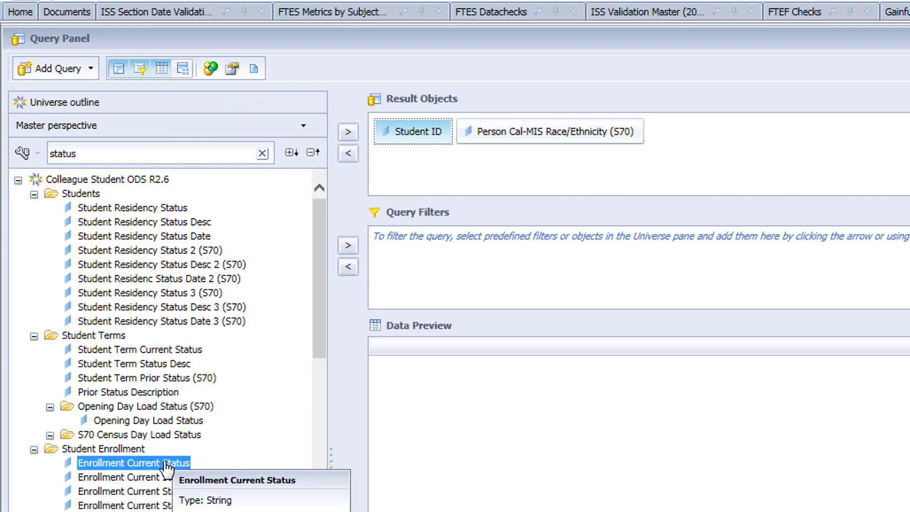
pyautogui.moveTo(166, 464); pyautogui.dragTo(558, 286)
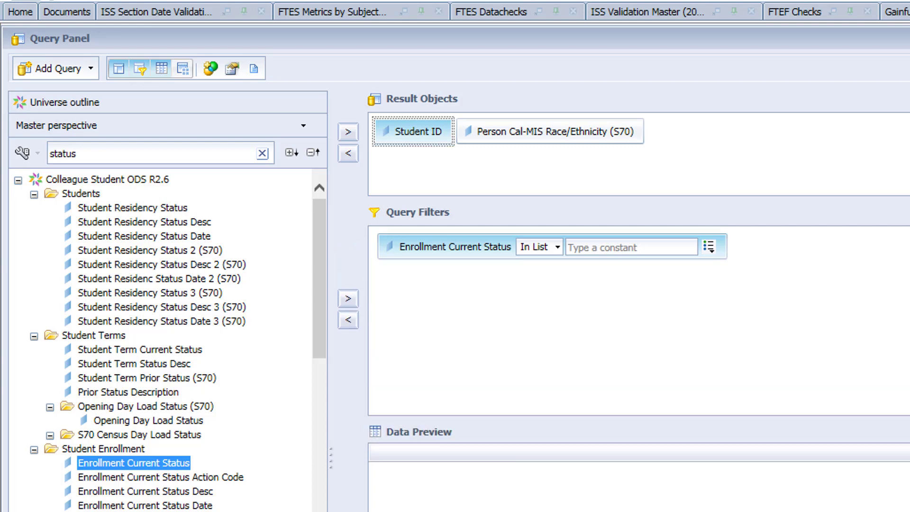
# Limit the Enrollment Current Status filter to the values A and N from its list of values
pyautogui.click(710, 249)
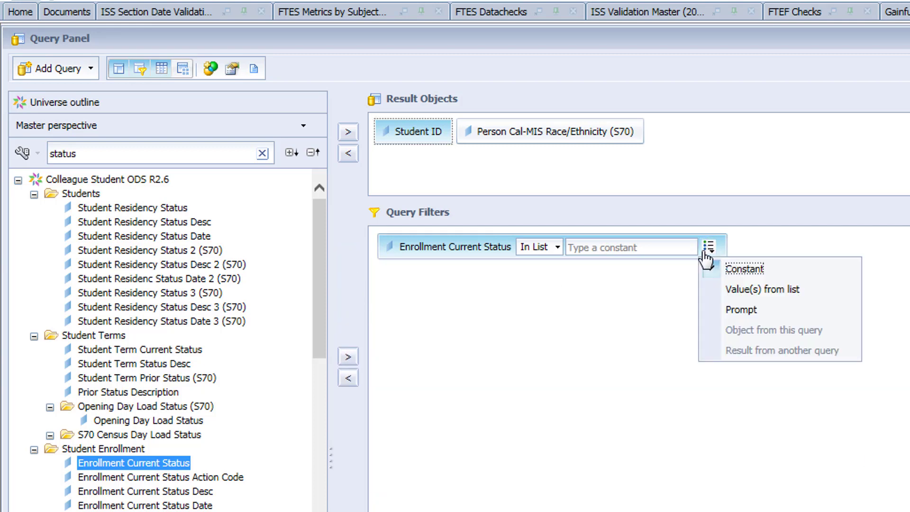
pyautogui.click(761, 290)
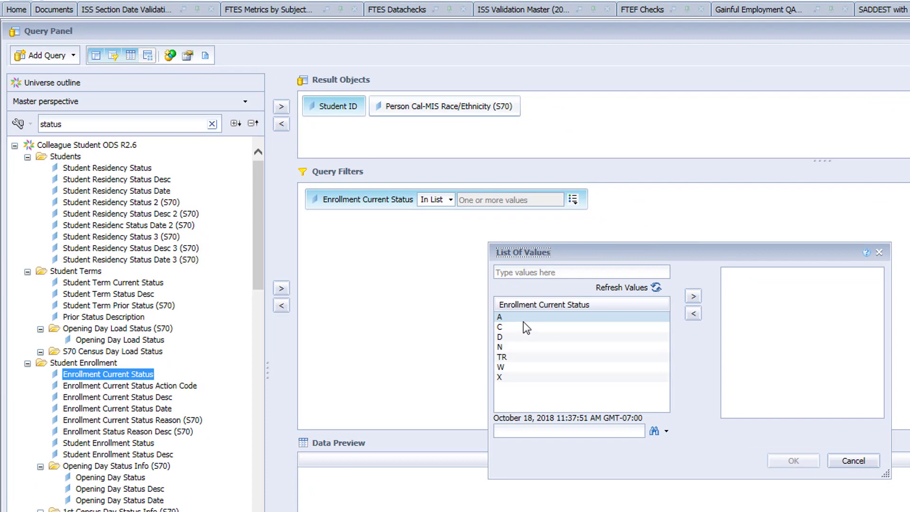
pyautogui.click(524, 320)
pyautogui.click(693, 296)
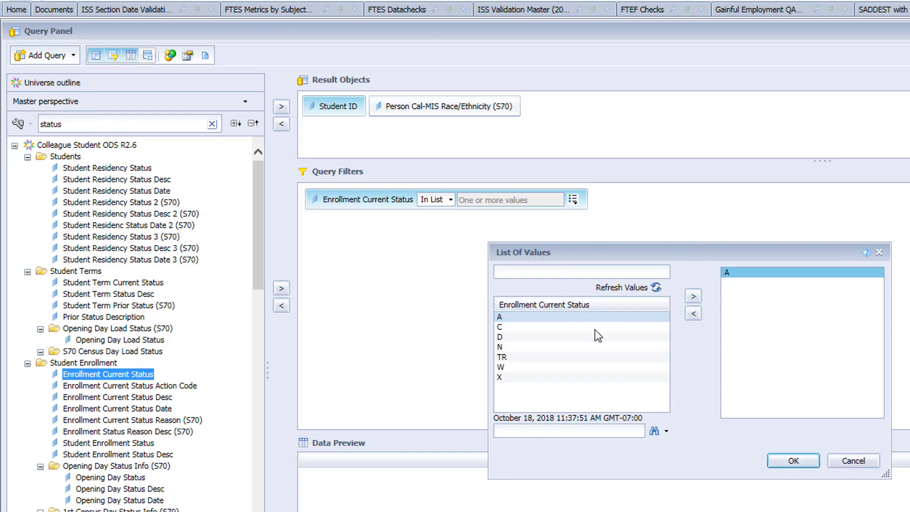
pyautogui.click(526, 346)
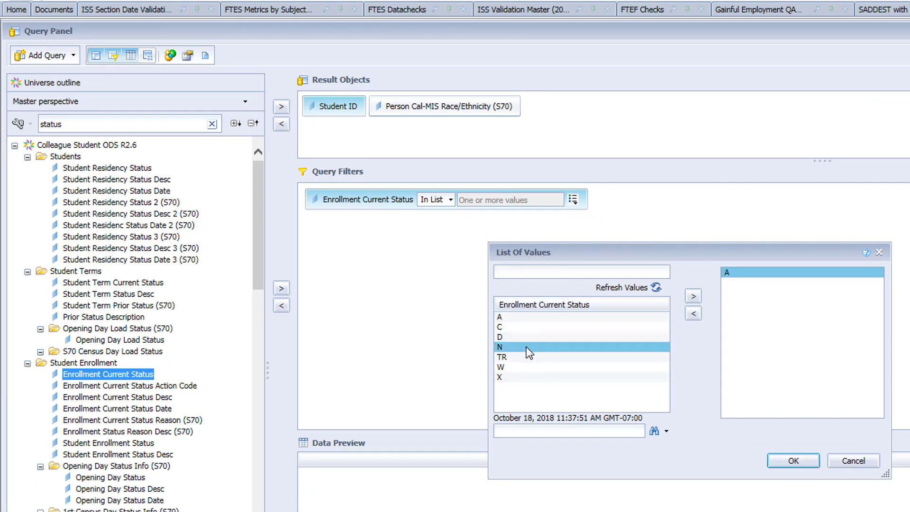
pyautogui.click(691, 297)
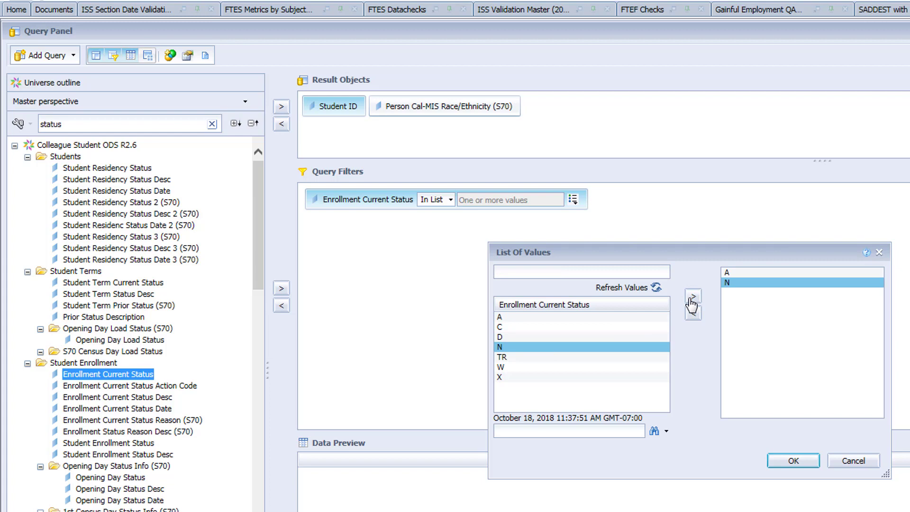
pyautogui.click(806, 470)
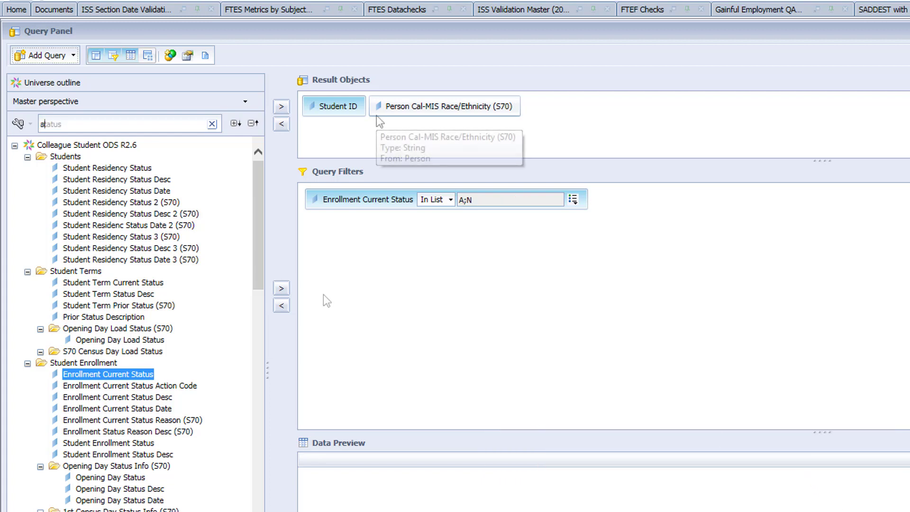
# Add an Enrollment Academic Year (S70) query filter with the prompt text "Enter Academic Year(s):" and clear the universe object search
pyautogui.write('academic year')
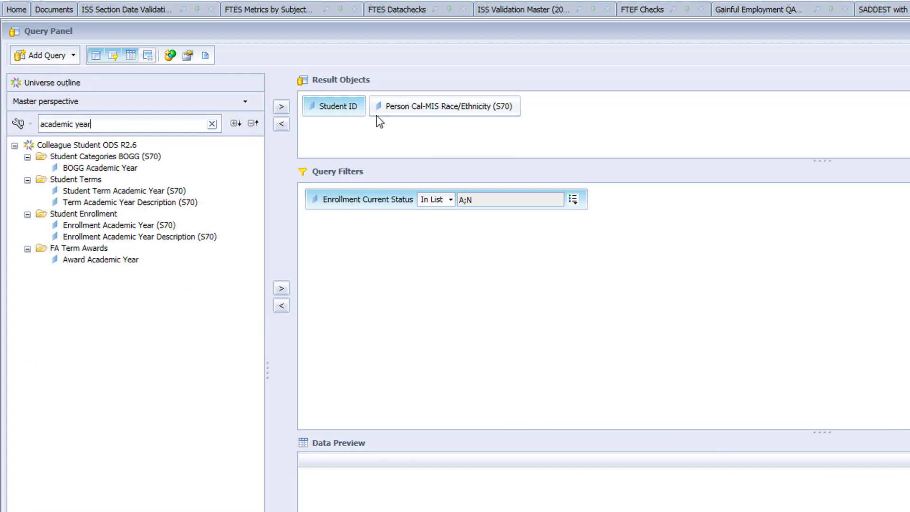
pyautogui.click(113, 226)
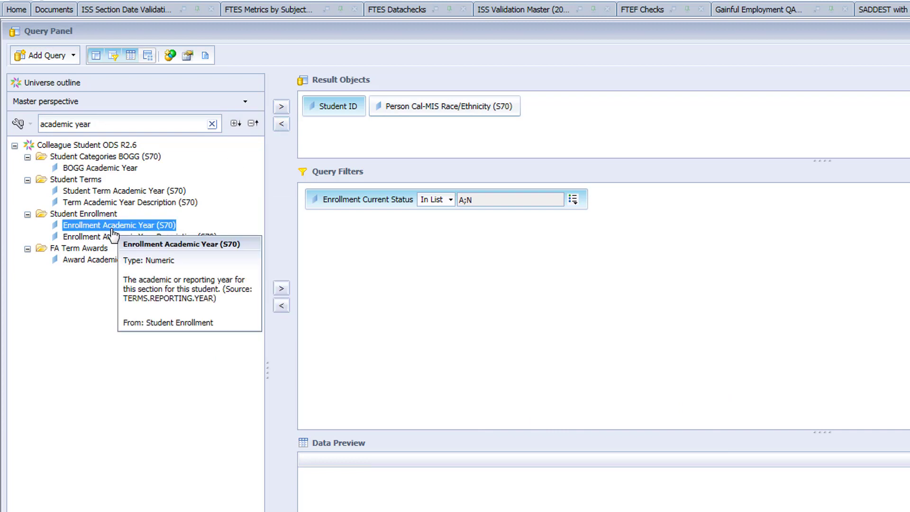
pyautogui.moveTo(113, 231); pyautogui.dragTo(368, 226)
pyautogui.click(628, 226)
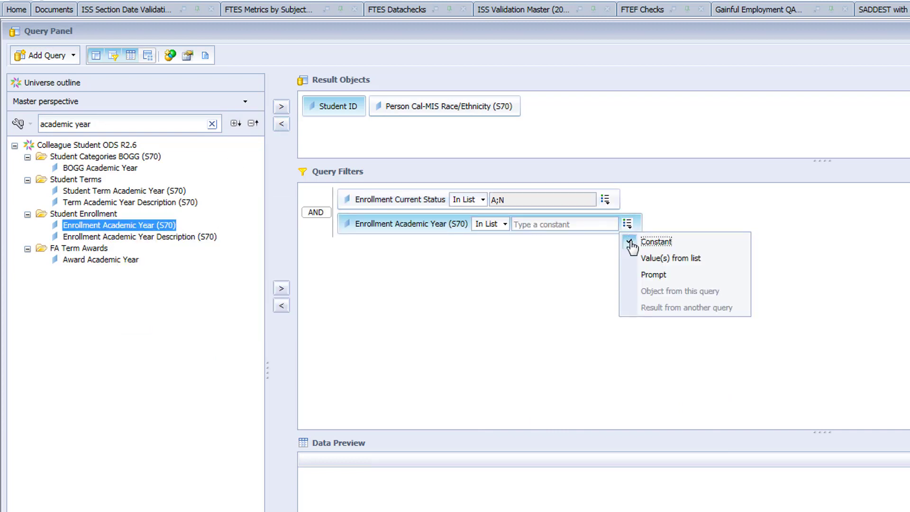
pyautogui.click(645, 274)
pyautogui.click(585, 222)
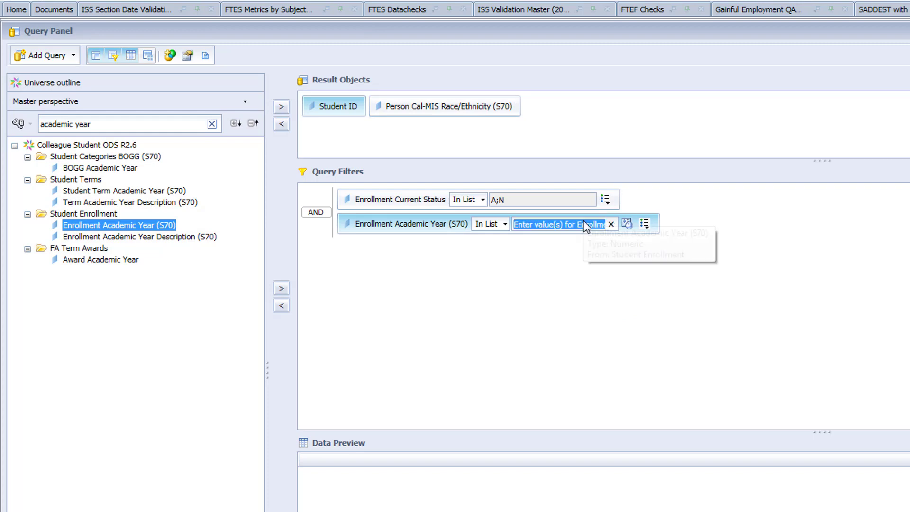
pyautogui.write('Enter Acad')
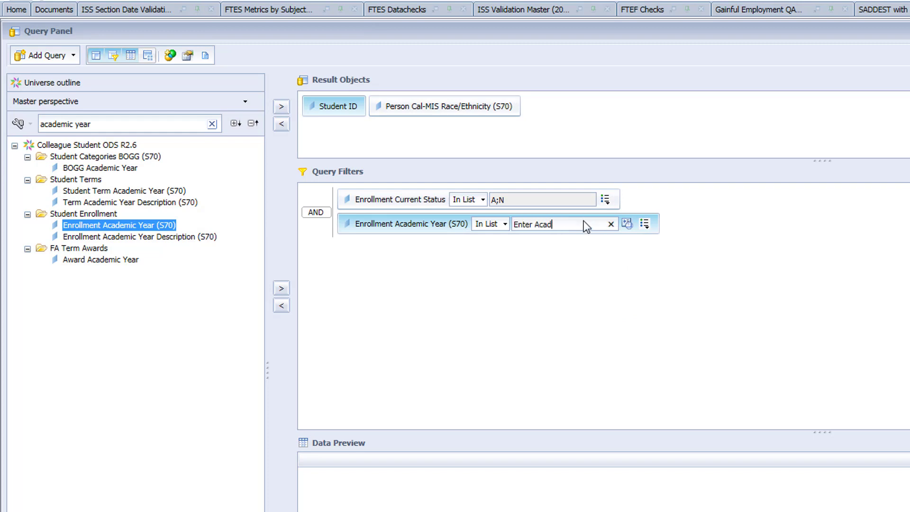
pyautogui.write('emic Year(s):')
pyautogui.moveTo(118, 124); pyautogui.dragTo(27, 122)
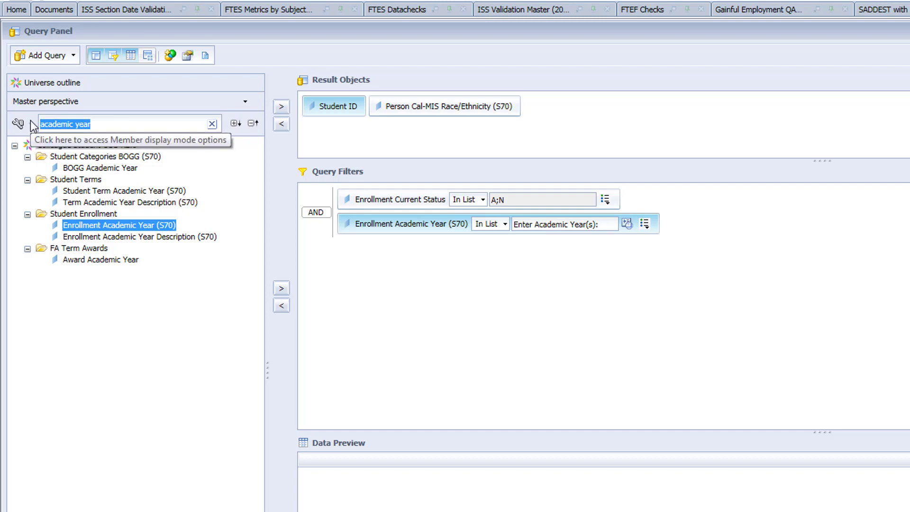
pyautogui.press('BackSpace')
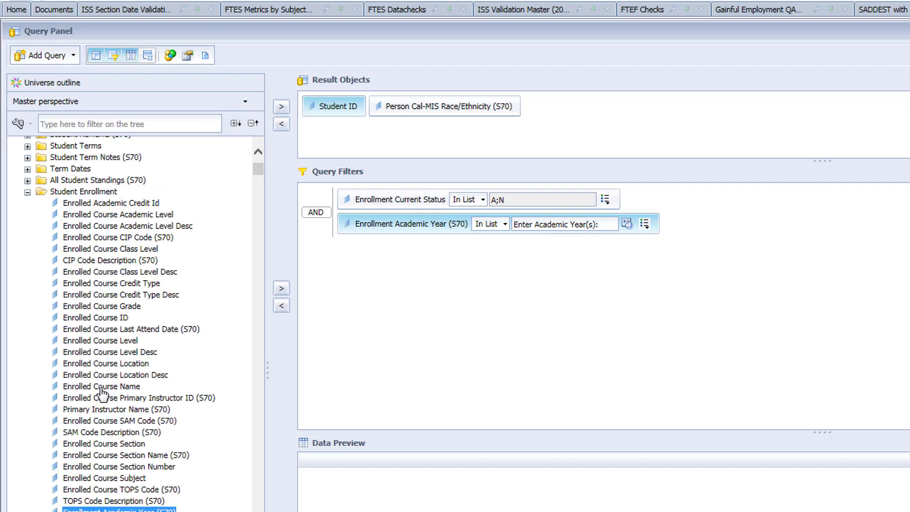
pyautogui.click(124, 386)
pyautogui.moveTo(361, 344); pyautogui.dragTo(393, 264)
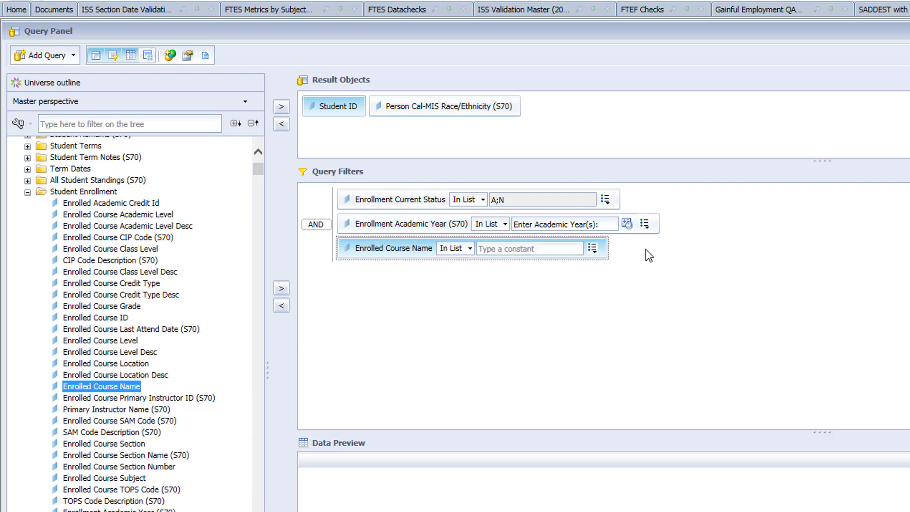
pyautogui.click(592, 248)
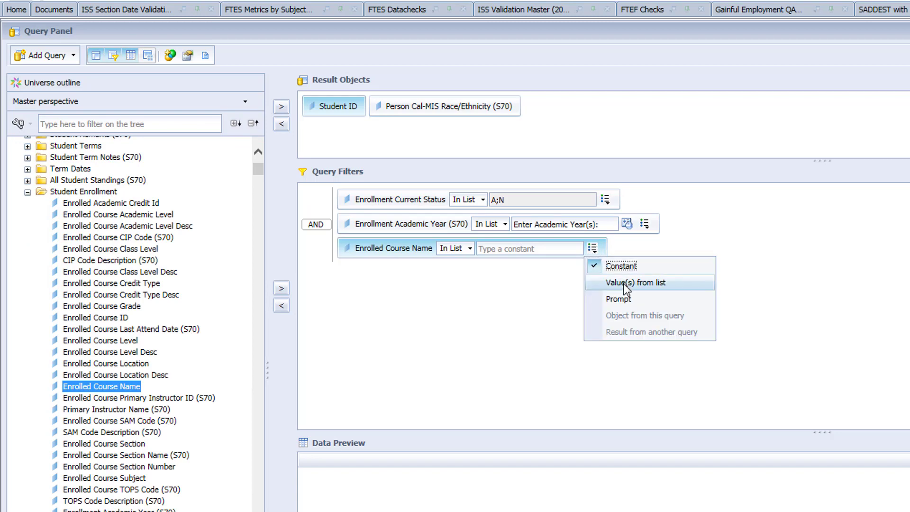
pyautogui.click(624, 282)
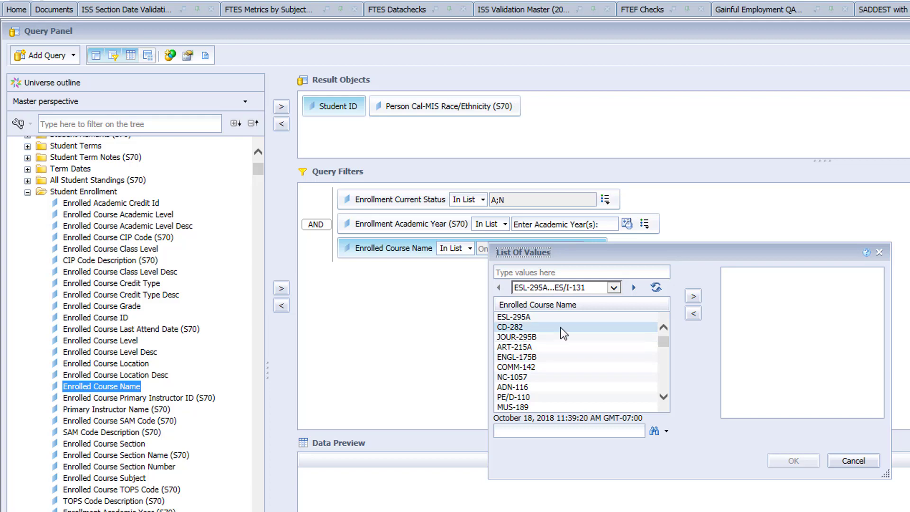
pyautogui.click(846, 463)
pyautogui.moveTo(389, 261); pyautogui.dragTo(180, 294)
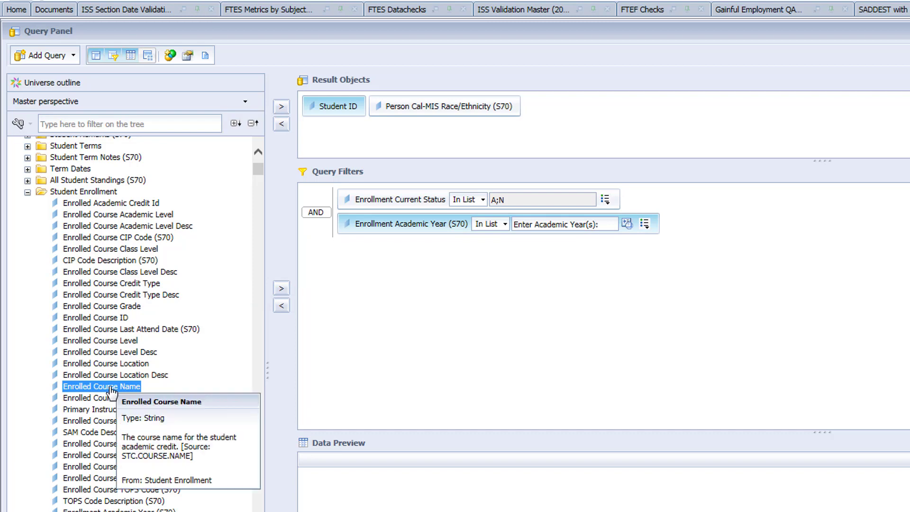
# Add Enrolled Course Name to the result objects and Enrolled Course Subject to the query filters
pyautogui.moveTo(110, 392); pyautogui.dragTo(564, 114)
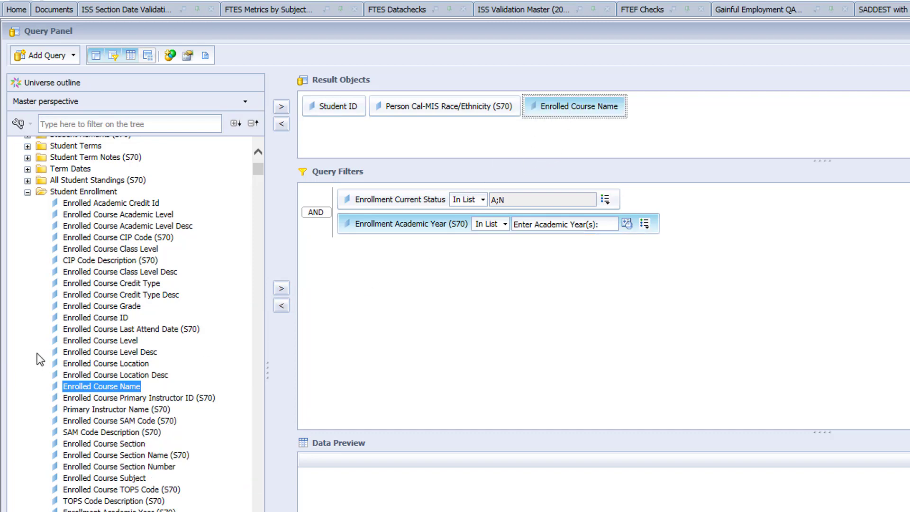
pyautogui.scroll(-5, 145, 469)
pyautogui.click(135, 320)
pyautogui.moveTo(156, 327); pyautogui.dragTo(428, 272)
# Limit the Enrolled Course Subject filter to the value MATH, found by searching its list of values
pyautogui.click(600, 250)
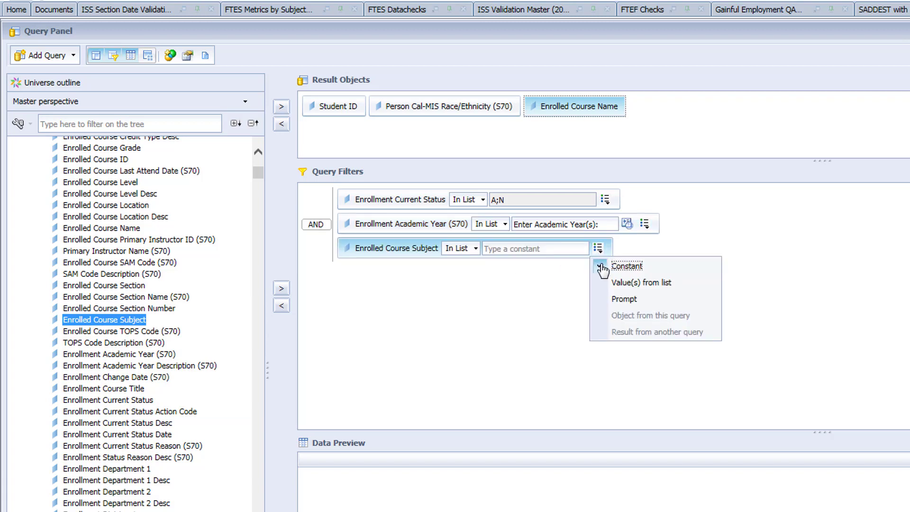
pyautogui.click(611, 281)
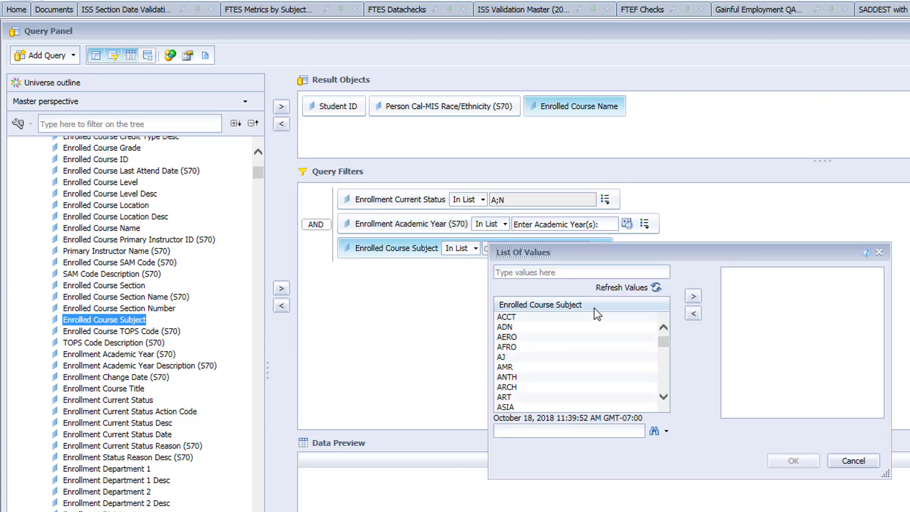
pyautogui.click(548, 430)
pyautogui.click(654, 431)
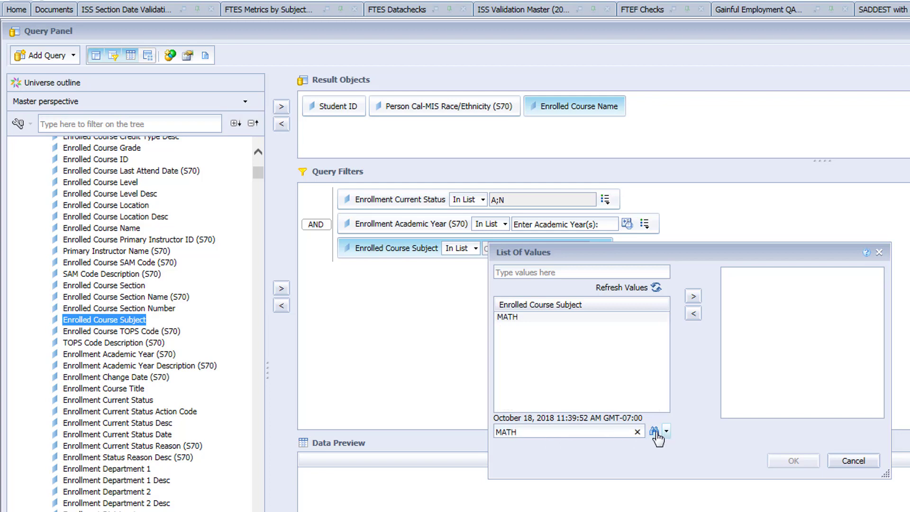
pyautogui.click(595, 316)
pyautogui.click(693, 297)
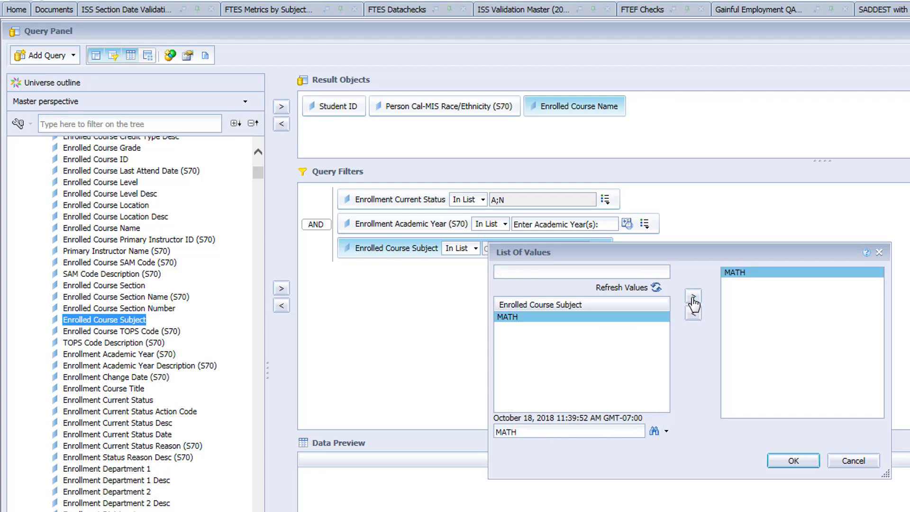
pyautogui.click(779, 461)
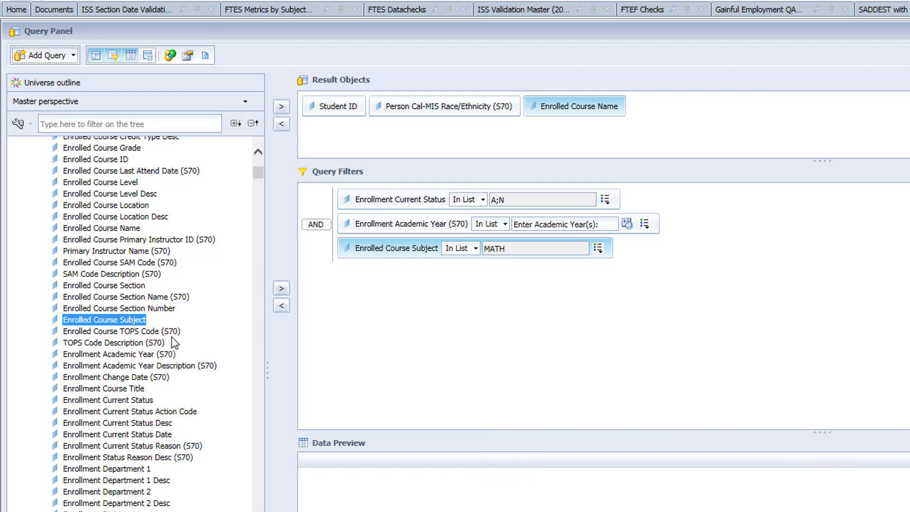
# Search the universe objects for "Number" and add Course Number from Program Required Courses (S70) as a query filter
pyautogui.scroll(2, 172, 336)
pyautogui.scroll(2, 189, 307)
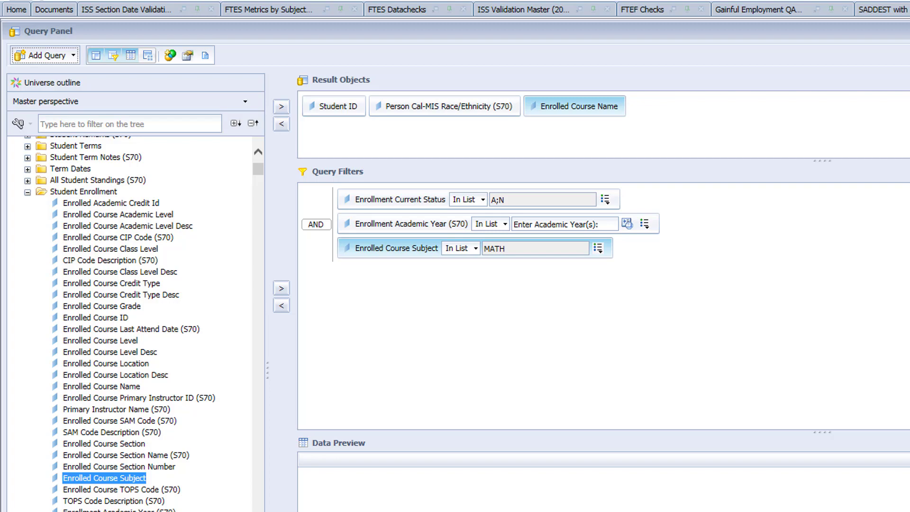
pyautogui.scroll(-14, 128, 323)
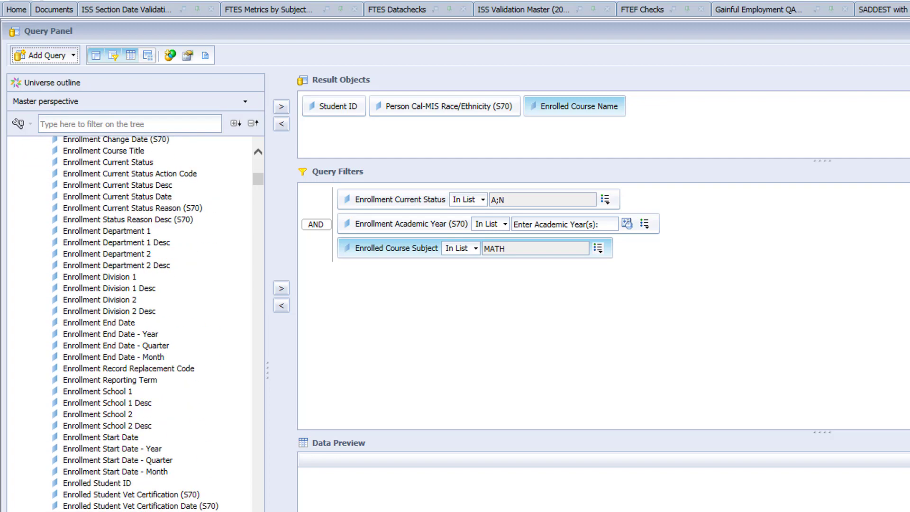
pyautogui.scroll(12, 128, 323)
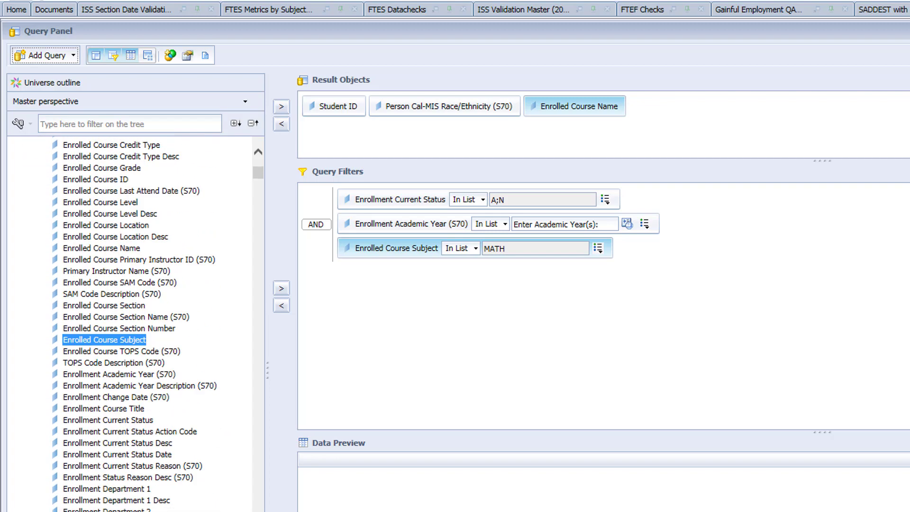
pyautogui.click(127, 123)
pyautogui.write('Number')
pyautogui.scroll(3, 175, 266)
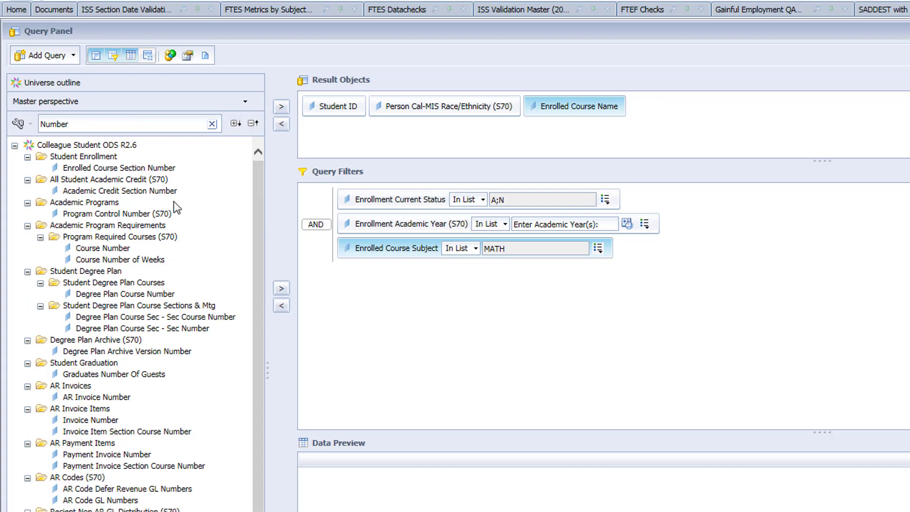
pyautogui.moveTo(118, 253)
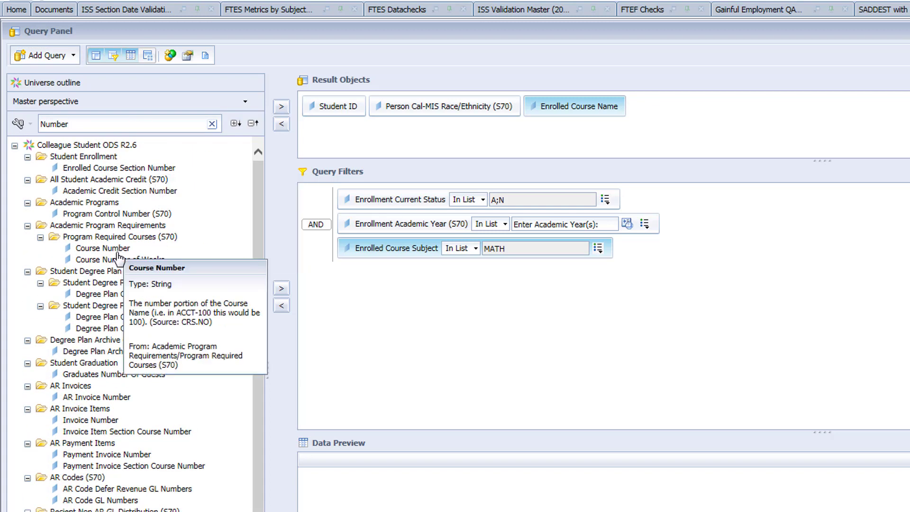
pyautogui.moveTo(117, 254); pyautogui.dragTo(387, 292)
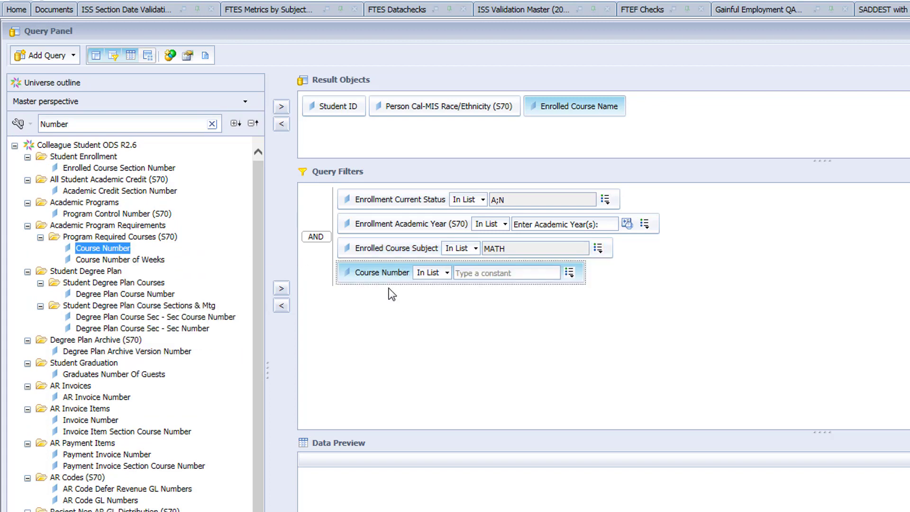
# Set the Course Number filter to Less than 60
pyautogui.click(447, 273)
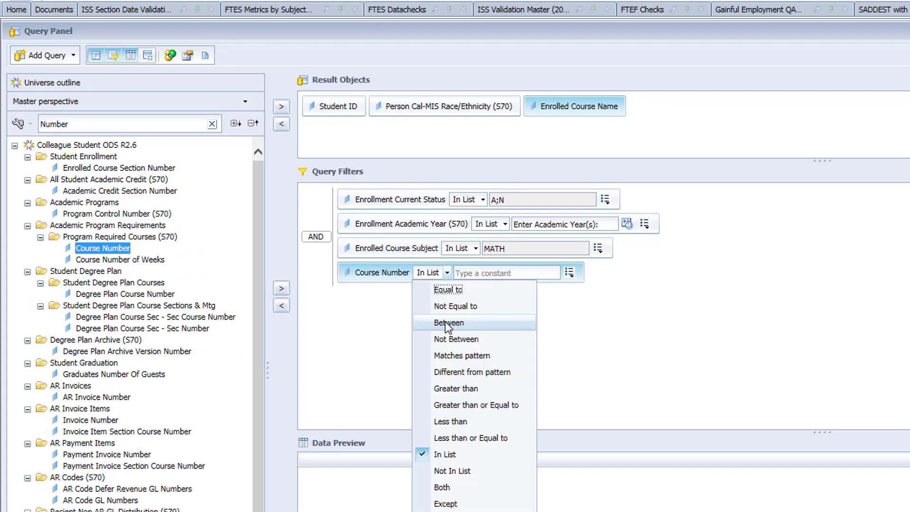
pyautogui.click(446, 423)
pyautogui.click(516, 278)
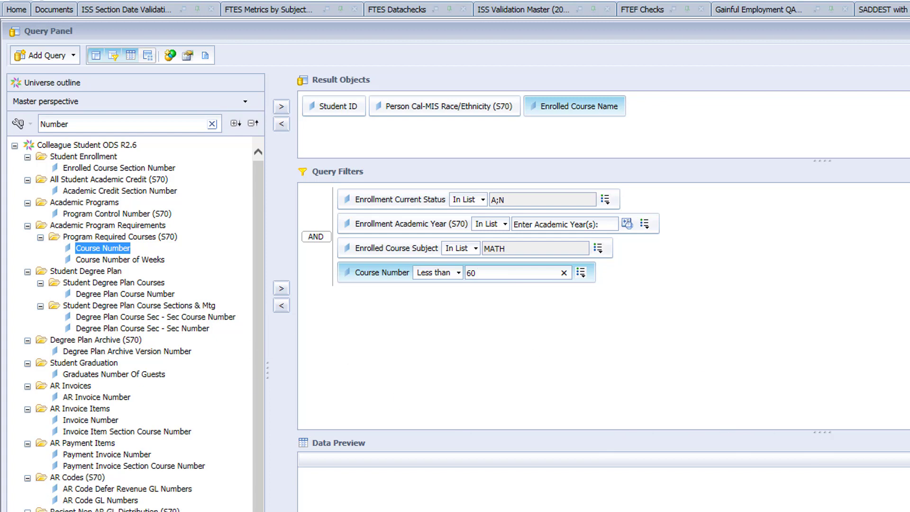
# Find the Academic Year objects and add Enrollment Academic Year (S70) and Enrollment Academic Year Description (S70) to the result objects
pyautogui.moveTo(75, 124); pyautogui.dragTo(21, 124)
pyautogui.write('Academic Ye')
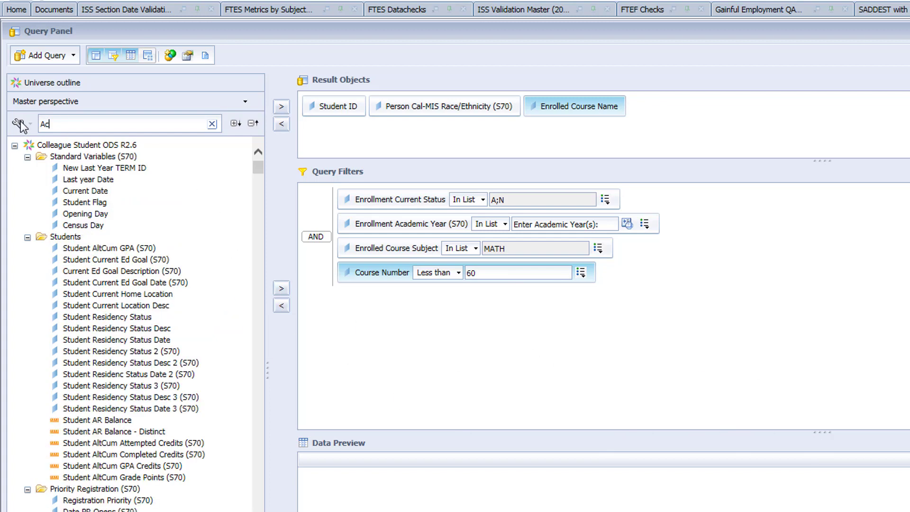
pyautogui.write('ar')
pyautogui.moveTo(95, 226); pyautogui.dragTo(648, 116)
pyautogui.moveTo(492, 207); pyautogui.dragTo(849, 117)
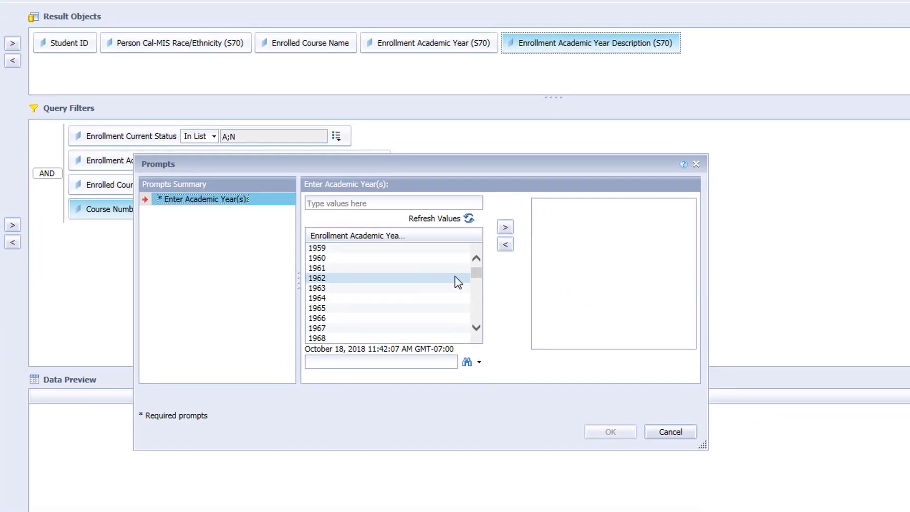
# Answer the academic year prompt with 2017 and 2018 and examine the course names in the data preview
pyautogui.moveTo(468, 273); pyautogui.dragTo(467, 313)
pyautogui.click(349, 275)
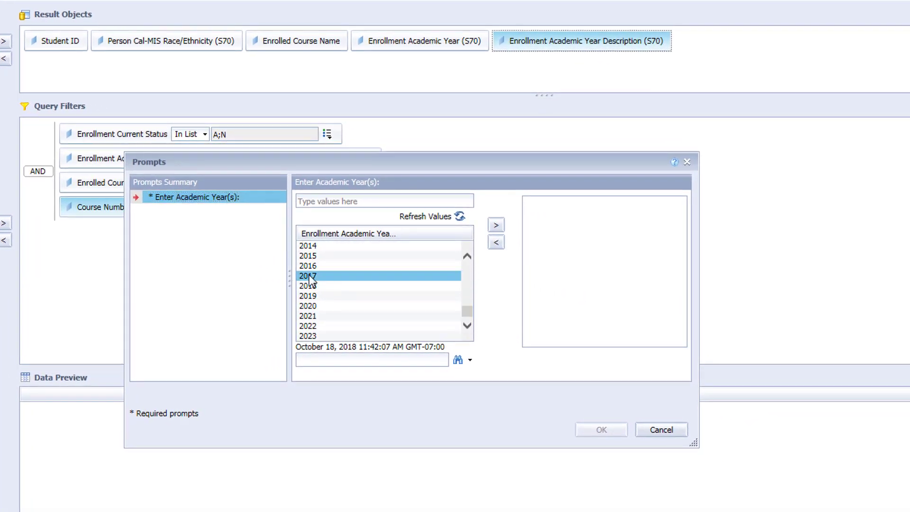
pyautogui.keyDown('ctrl'); pyautogui.click(348, 288); pyautogui.keyUp('ctrl')
pyautogui.keyDown('ctrl'); pyautogui.click(348, 297); pyautogui.keyUp('ctrl')
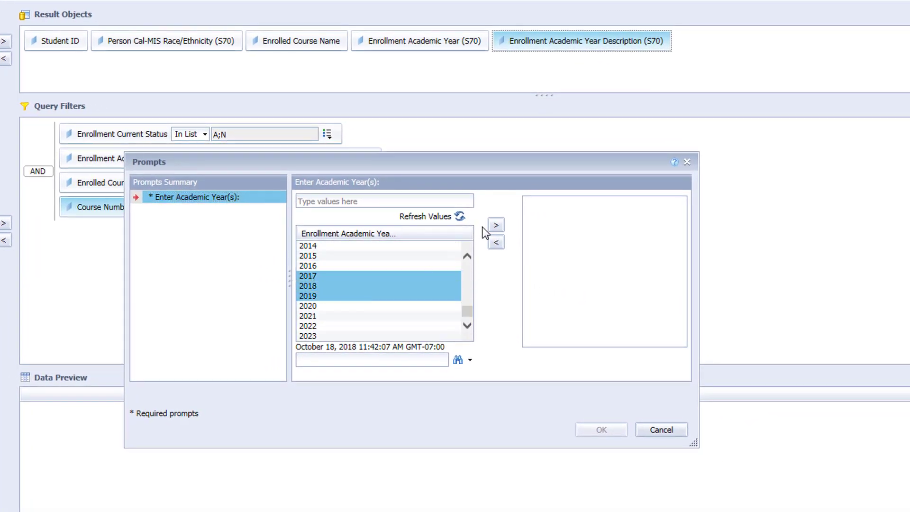
pyautogui.keyDown('ctrl'); pyautogui.click(329, 297); pyautogui.keyUp('ctrl')
pyautogui.click(495, 224)
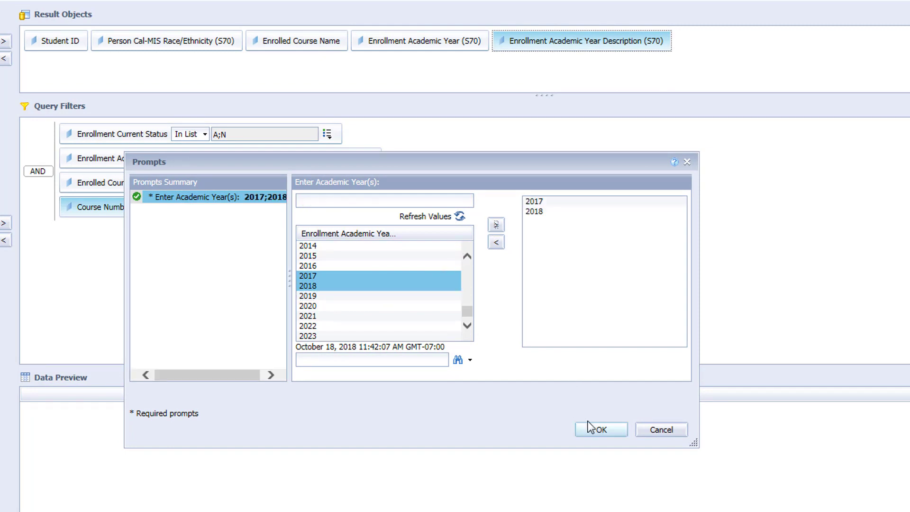
pyautogui.click(591, 429)
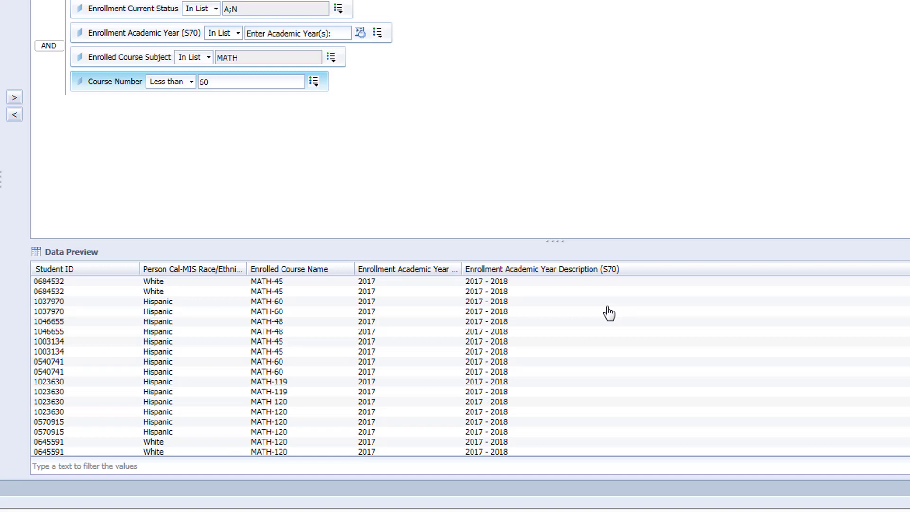
pyautogui.scroll(-15, 608, 313)
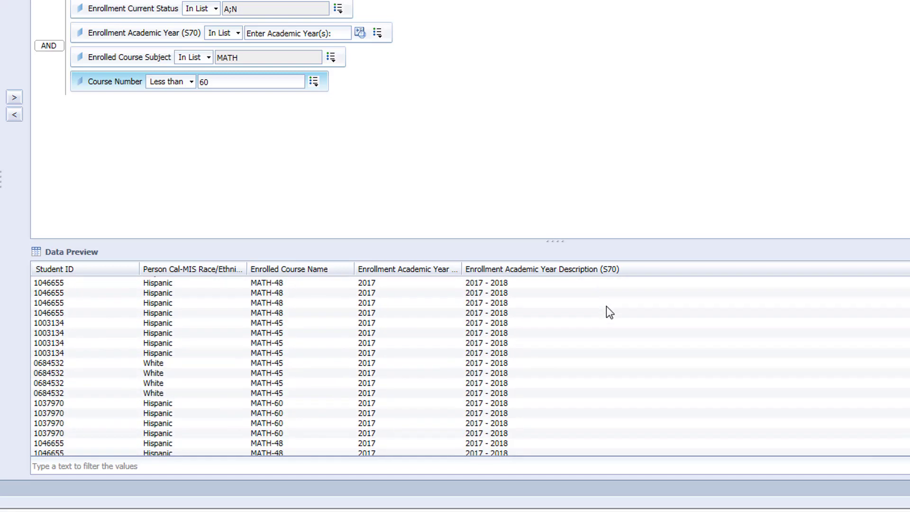
pyautogui.scroll(-5, 609, 312)
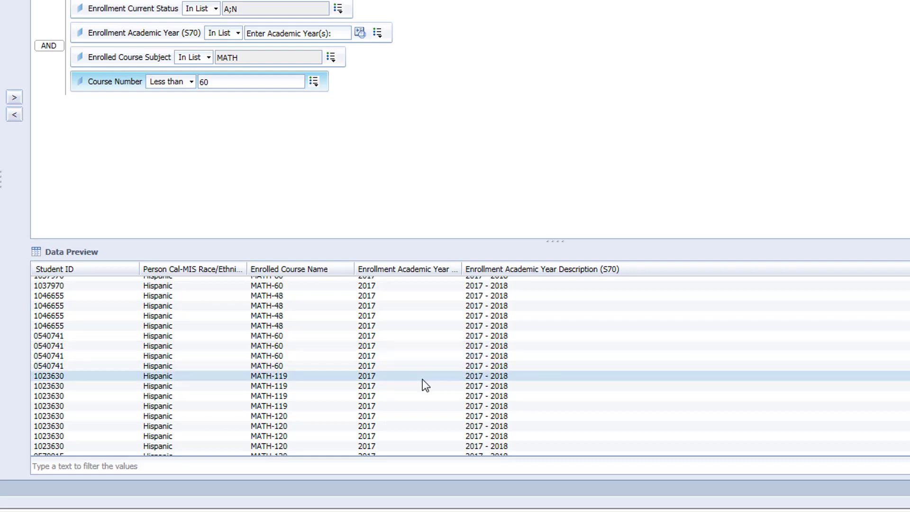
# Replace the Course Number filter with Enrolled Course Name and search its list of values for MATH
pyautogui.moveTo(2, 114); pyautogui.dragTo(148, 88)
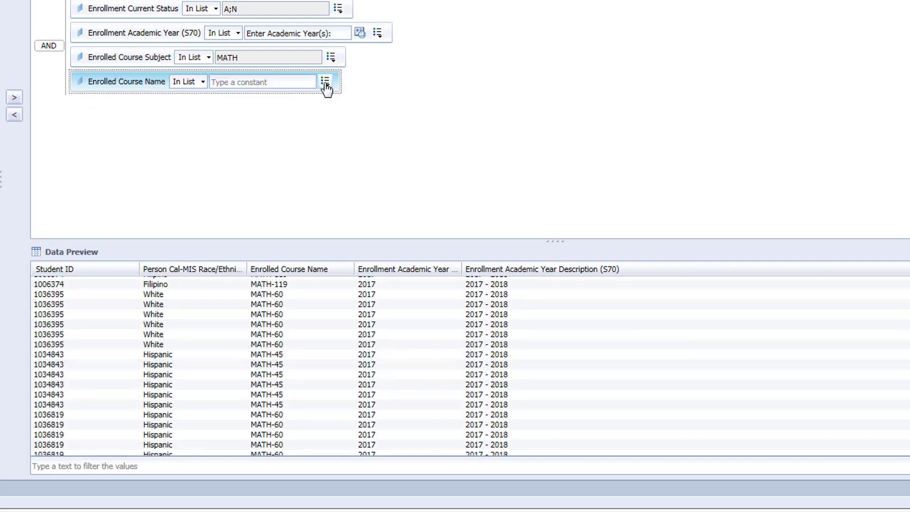
pyautogui.click(326, 85)
pyautogui.click(357, 112)
pyautogui.click(263, 240)
pyautogui.write('MAT')
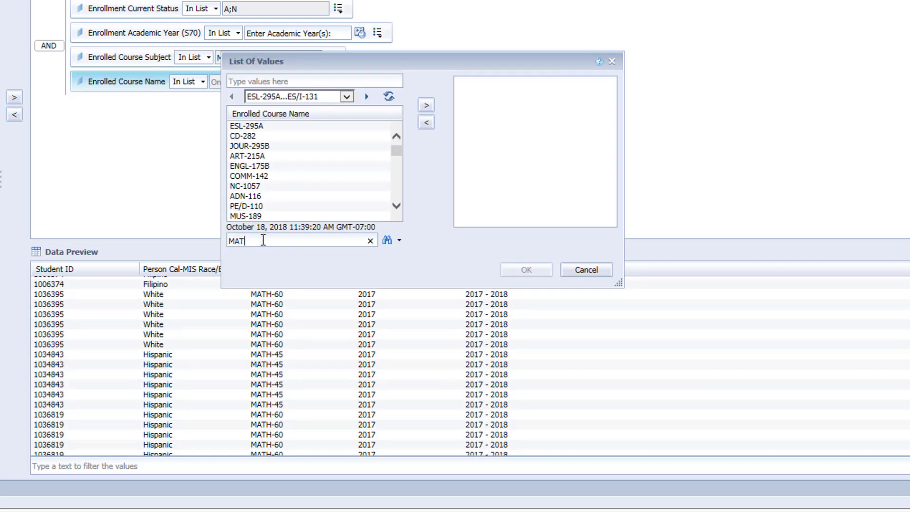
pyautogui.write('H')
pyautogui.click(387, 240)
# Add MATH-55, MATH-20 and MATH-35PL to the selected values of the Enrolled Course Name filter
pyautogui.click(265, 166)
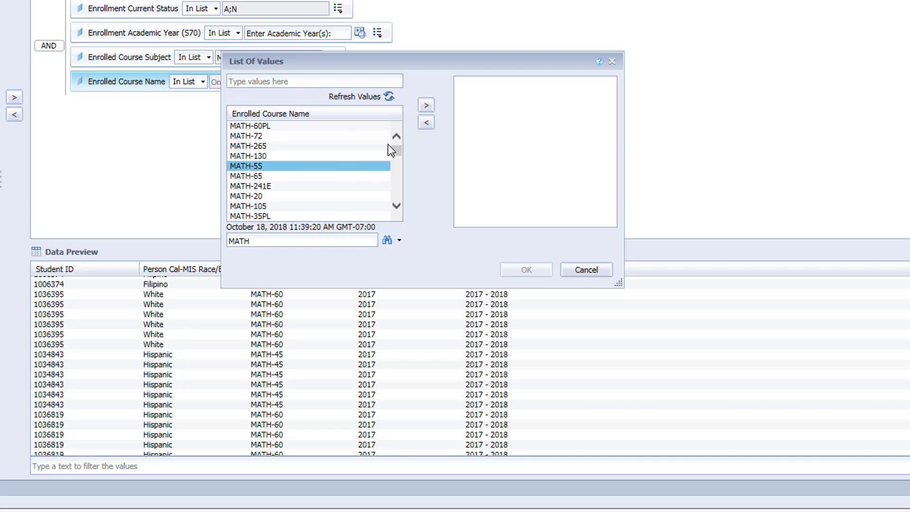
pyautogui.click(426, 105)
pyautogui.click(345, 195)
pyautogui.click(426, 104)
pyautogui.scroll(-2, 397, 203)
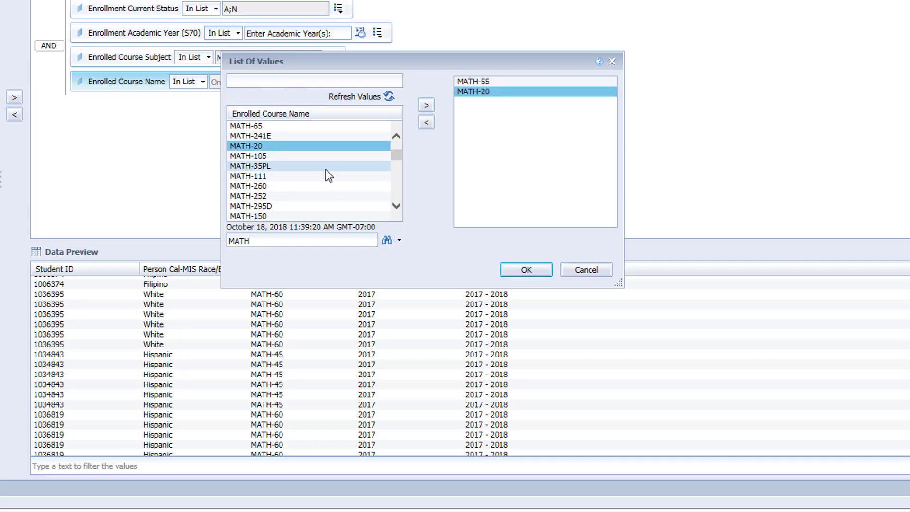
pyautogui.click(326, 166)
pyautogui.click(425, 107)
pyautogui.scroll(-4, 396, 204)
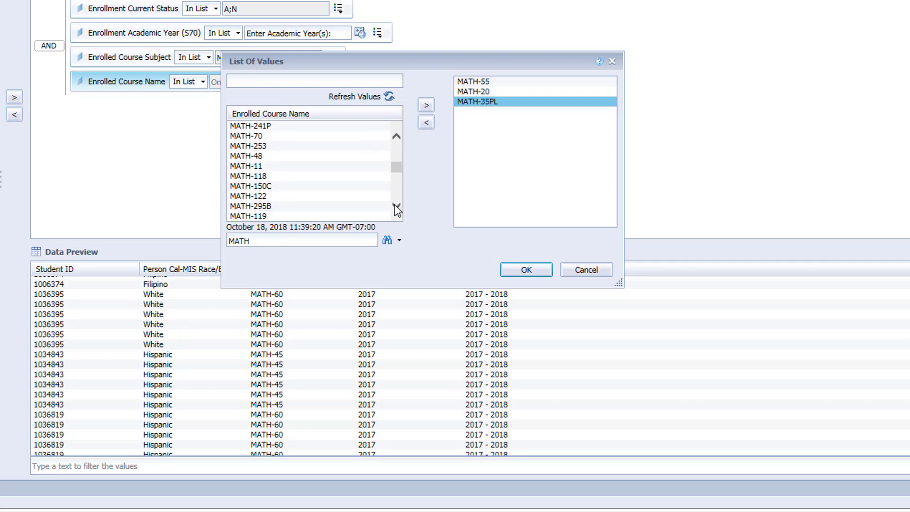
# Add MATH-48, MATH-11 and MATH-35 to the selected values of the Enrolled Course Name filter
pyautogui.click(315, 156)
pyautogui.click(426, 106)
pyautogui.press('Down')
pyautogui.click(426, 106)
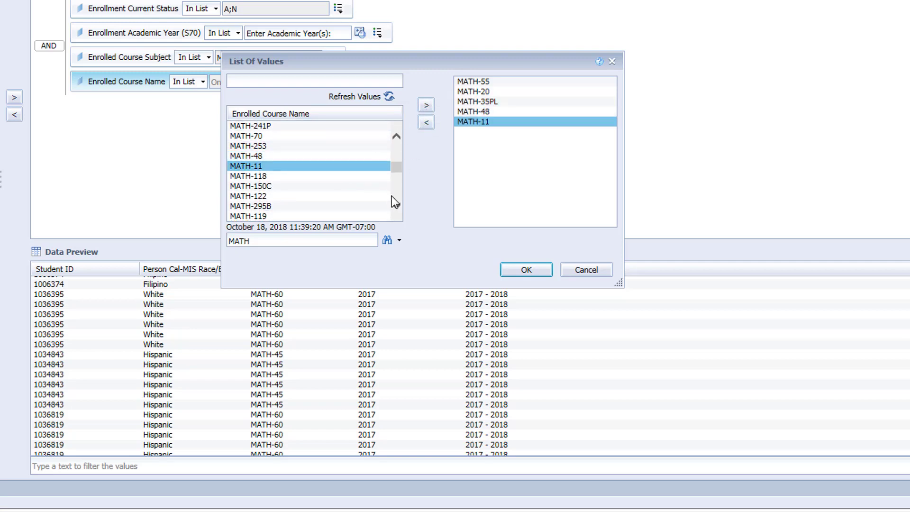
pyautogui.click(396, 206)
pyautogui.scroll(-2, 396, 205)
pyautogui.click(340, 165)
pyautogui.click(426, 105)
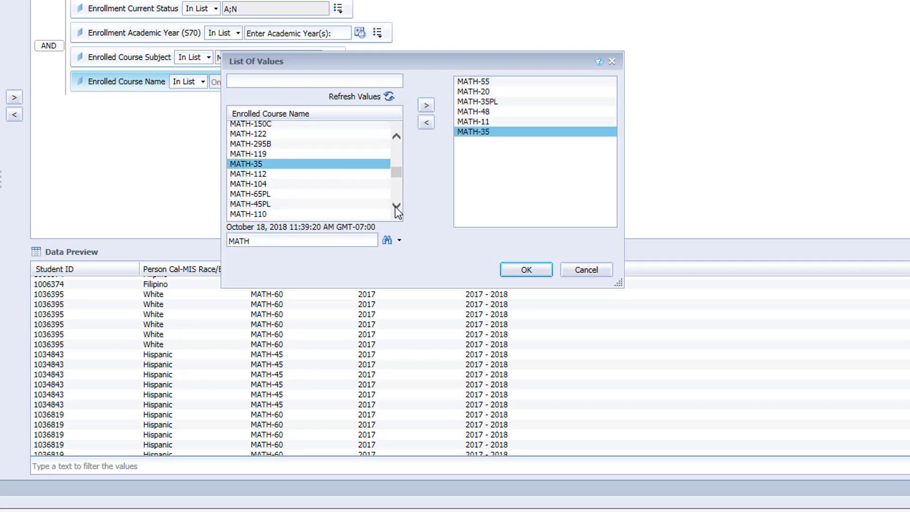
# Add MATH-45, MATH-10 and MATH-57 to the selected course names and apply the list to the filter
pyautogui.scroll(-4, 396, 207)
pyautogui.scroll(-3, 396, 209)
pyautogui.click(292, 176)
pyautogui.click(426, 105)
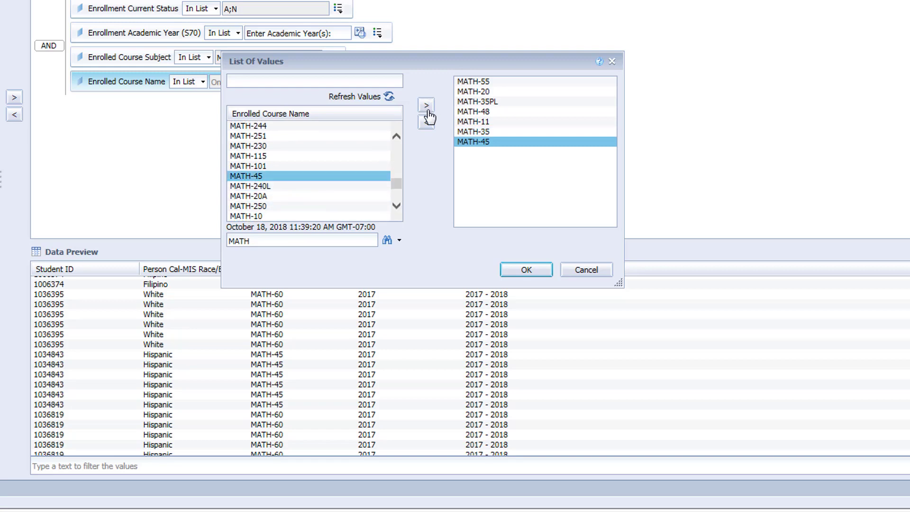
pyautogui.press('Down')
pyautogui.press('Down')
pyautogui.press('Down')
pyautogui.press('Down')
pyautogui.click(426, 105)
pyautogui.scroll(-2, 396, 206)
pyautogui.click(289, 152)
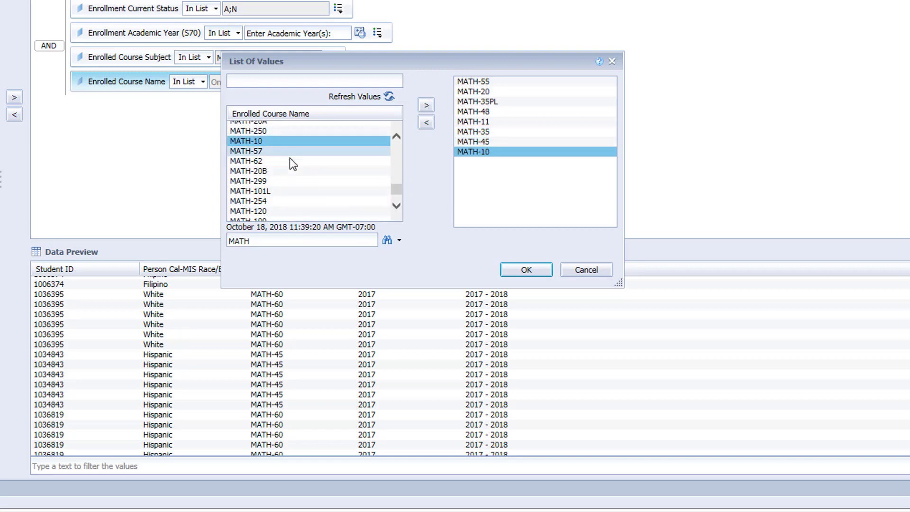
pyautogui.click(426, 105)
pyautogui.scroll(-1, 397, 205)
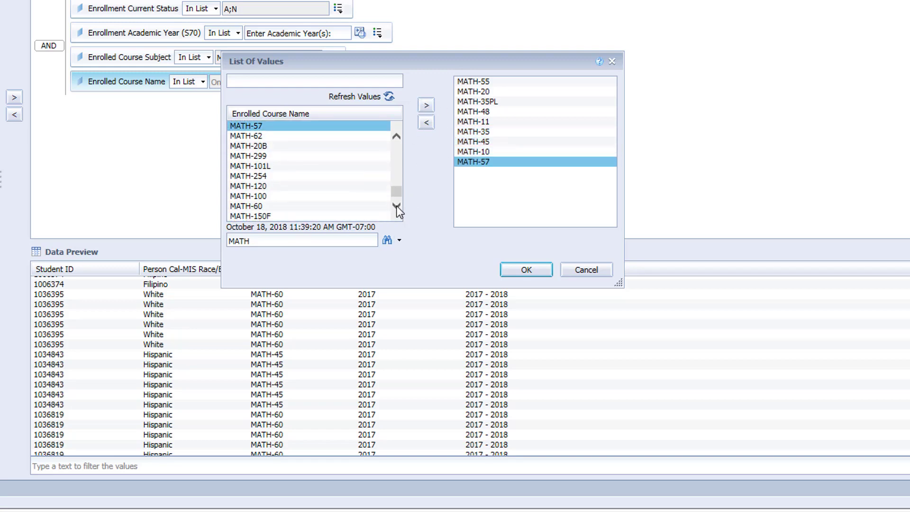
pyautogui.click(526, 270)
# Refresh the data preview for academic years 2017 and 2018 and check the listed course names
pyautogui.click(909, 251)
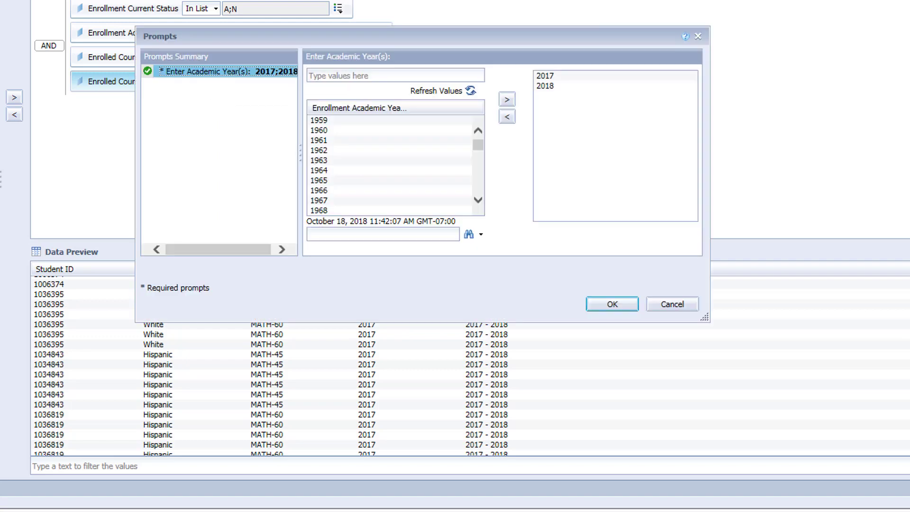
pyautogui.click(617, 304)
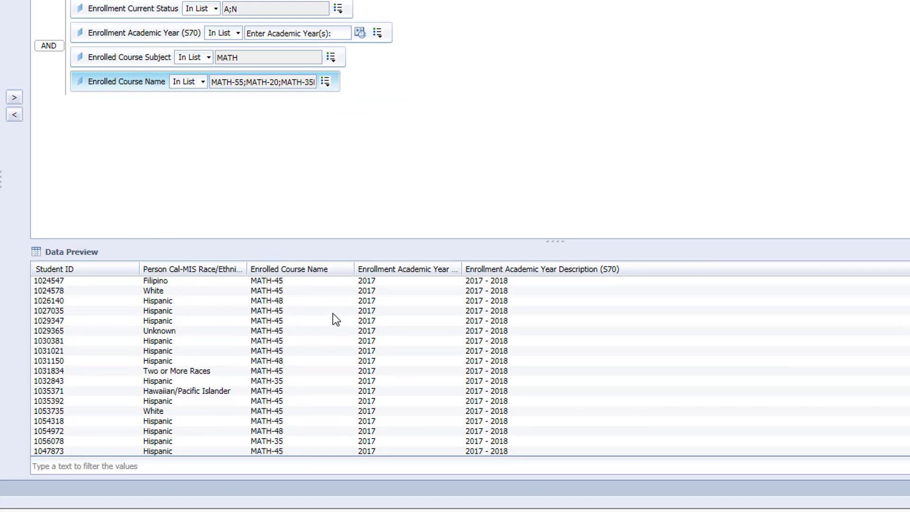
pyautogui.scroll(-15, 332, 317)
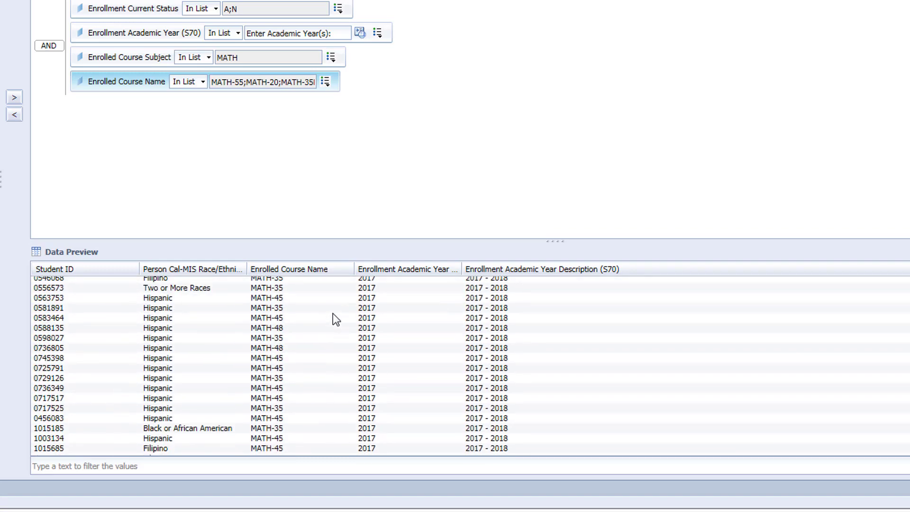
# Run the query for academic years 2017 and 2018 and show the report's user prompt input
pyautogui.click(857, 84)
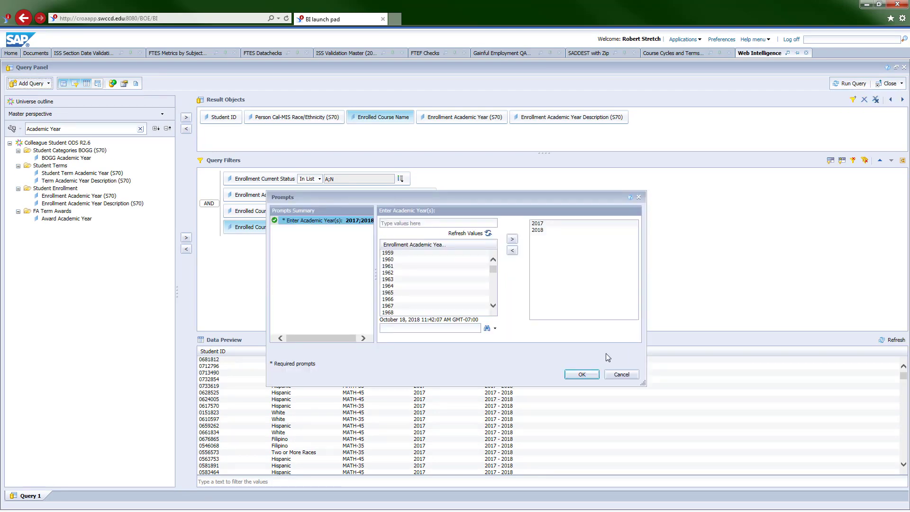
pyautogui.click(572, 374)
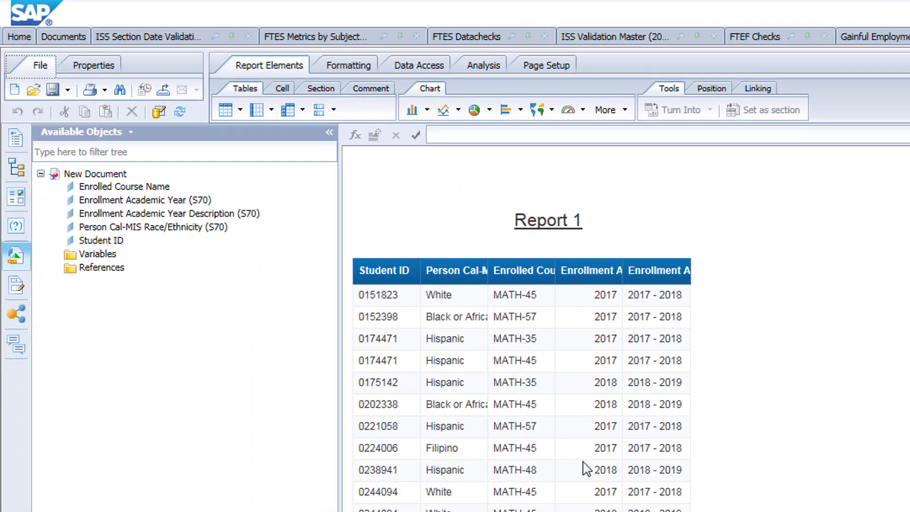
pyautogui.click(385, 335)
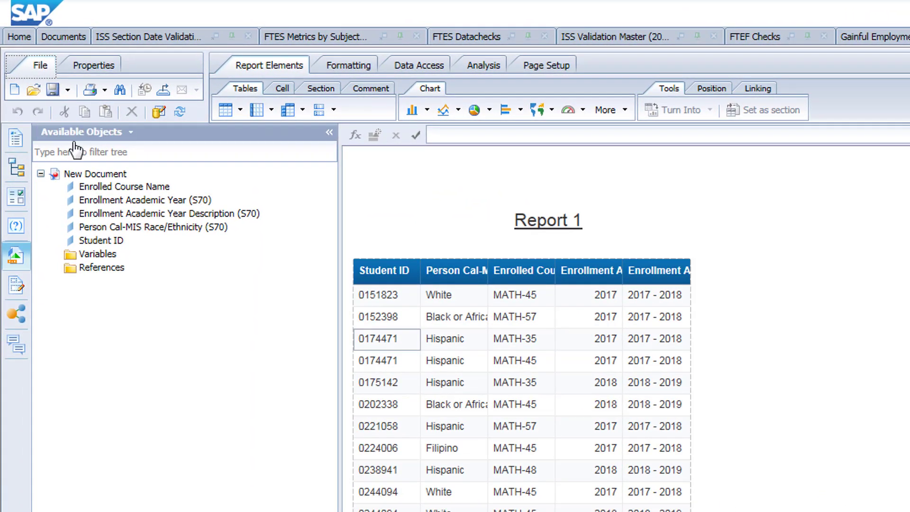
pyautogui.click(22, 227)
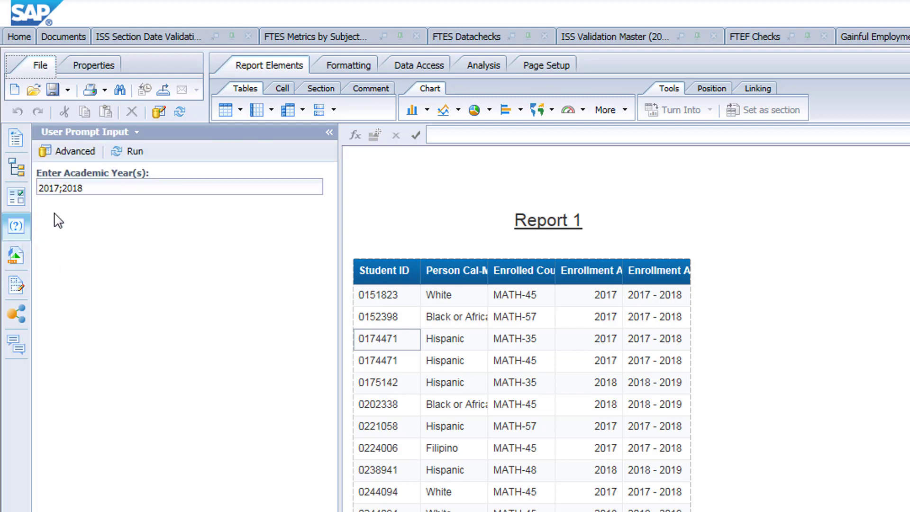